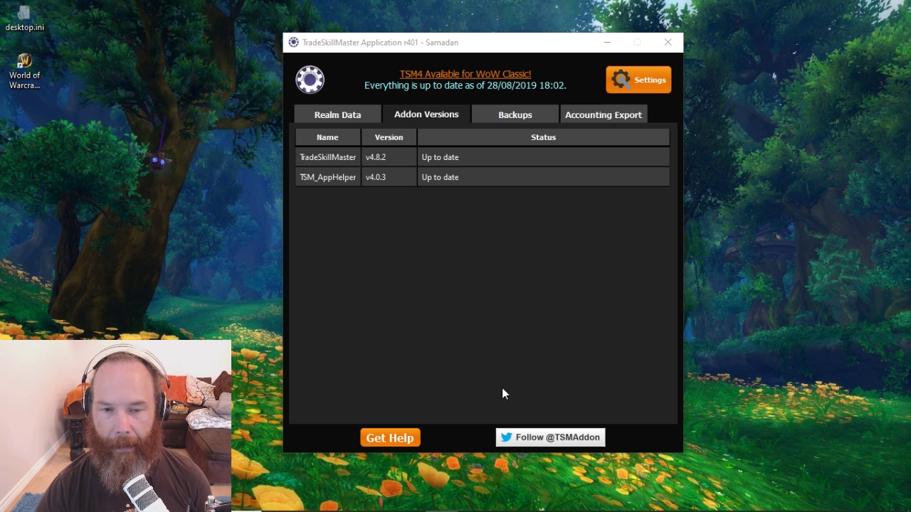
Switch to the Twitch app, open the World of Warcraft mods and select the E:\World of Warcraft\_classic_\ installation.
mouse_move(509, 507)
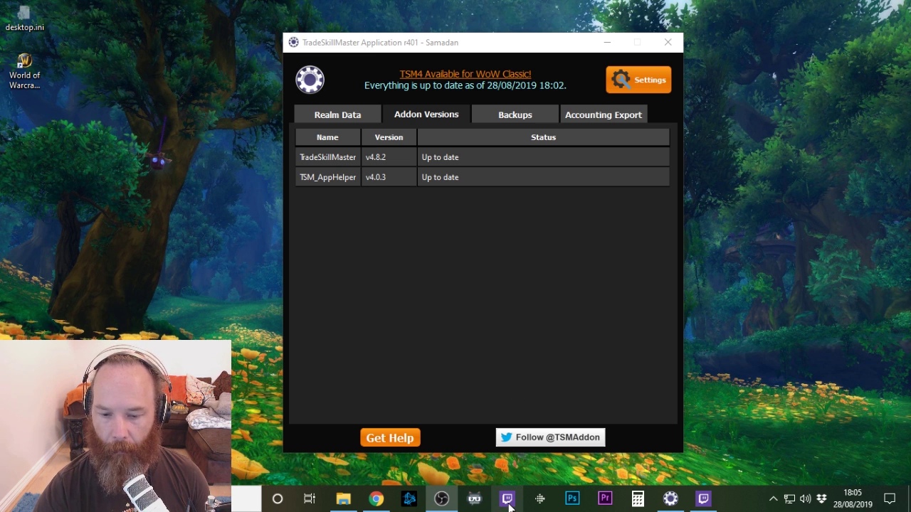
left_click(703, 498)
left_click(491, 41)
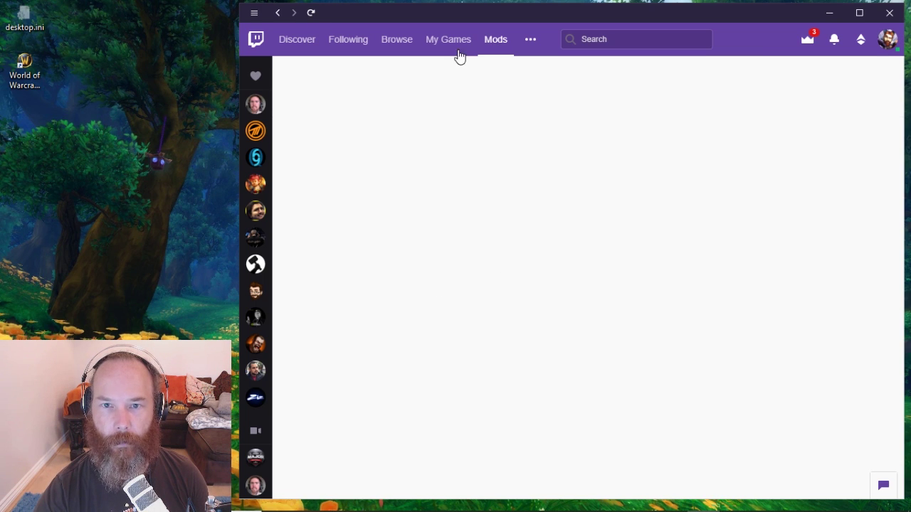
left_click(345, 154)
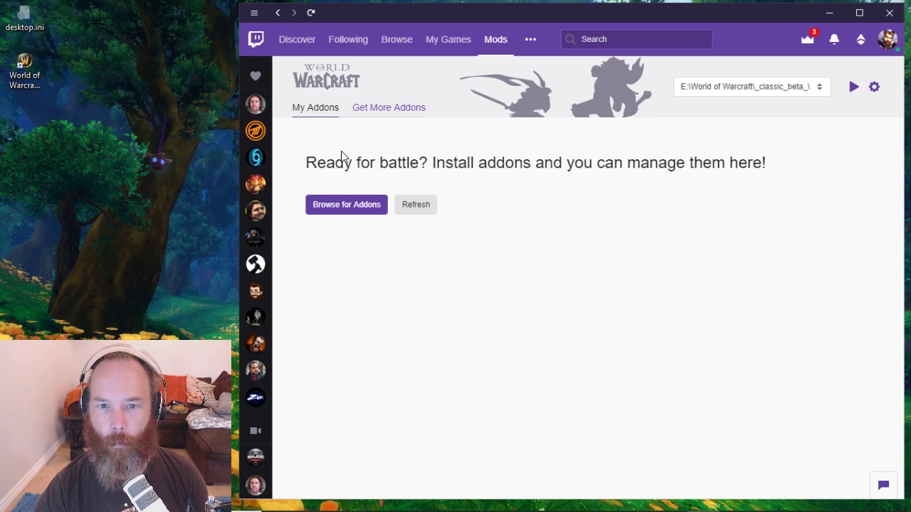
left_click(817, 92)
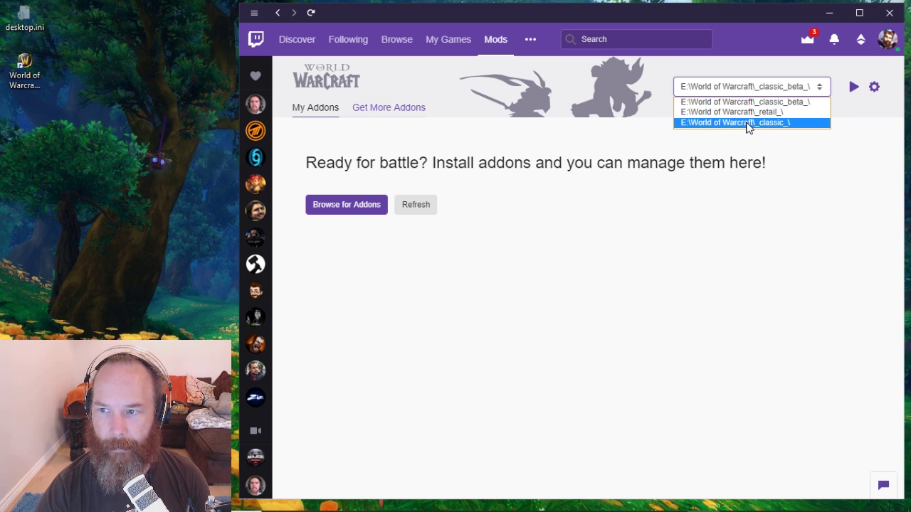
left_click(748, 124)
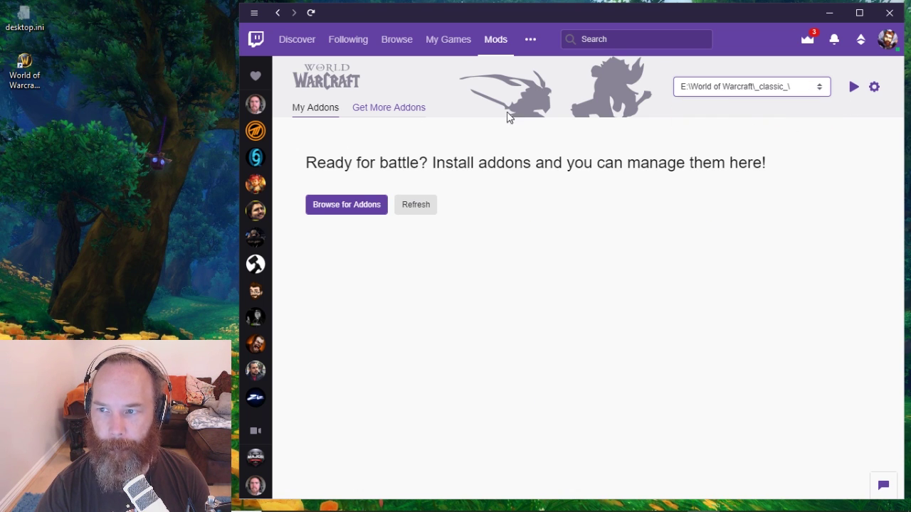
Search the available addons for "trade" and install TradeSkillMaster for the Classic installation.
left_click(367, 114)
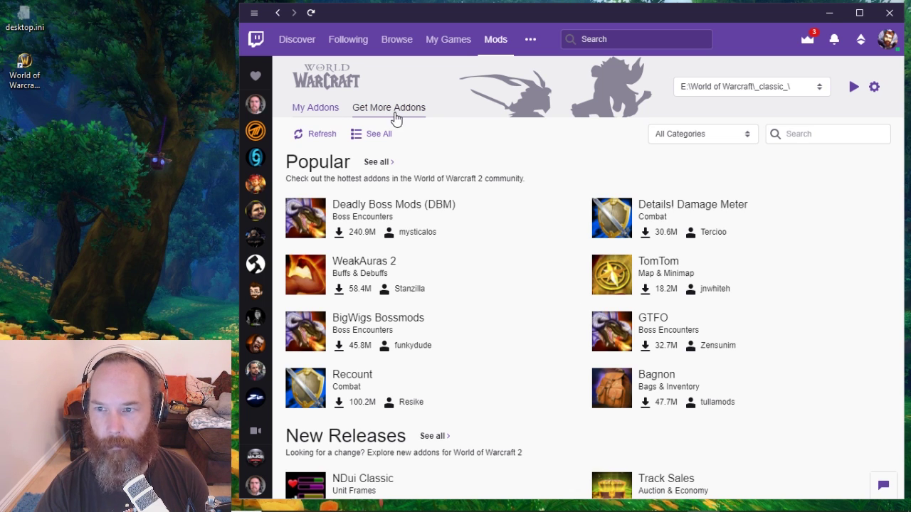
left_click(800, 133)
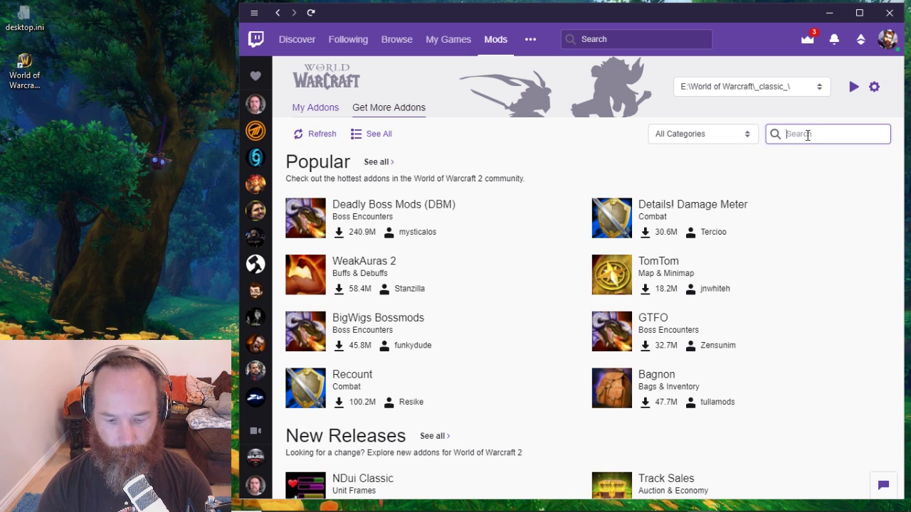
type("trade")
key("Return")
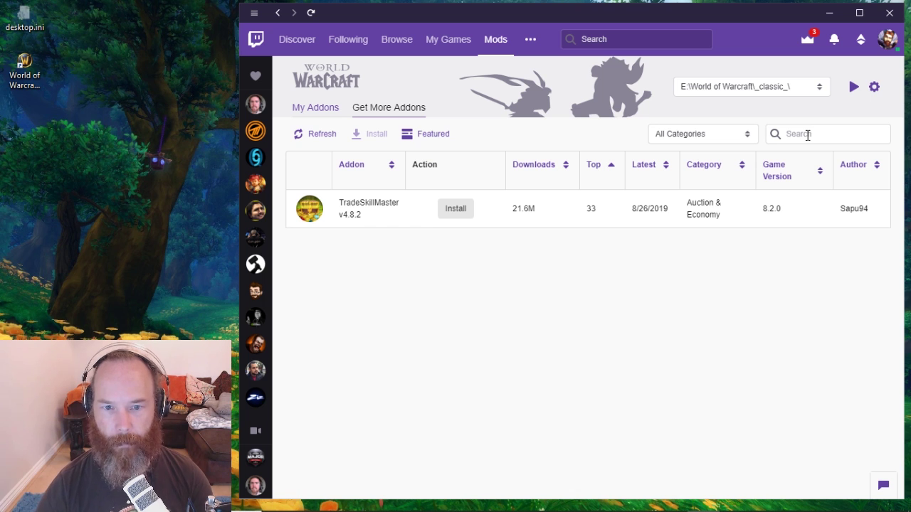
left_click(457, 210)
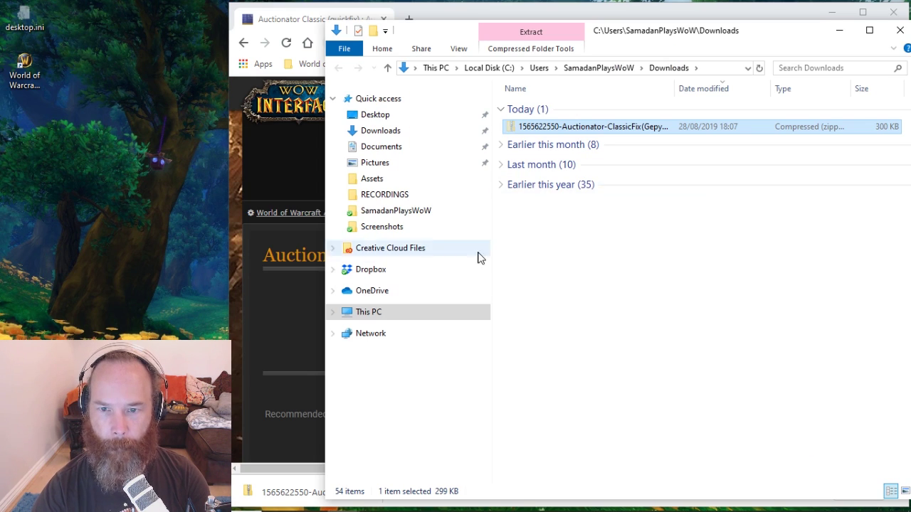
Paste the copied Auctionator zip file into E:\World of Warcraft\_classic_\Interface\AddOns.
left_click(367, 315)
double_click(541, 313)
double_click(541, 258)
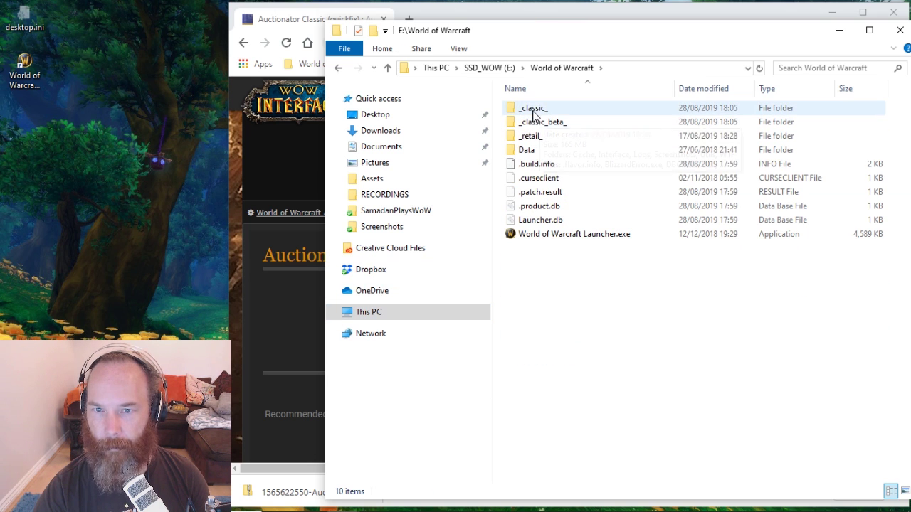
double_click(533, 108)
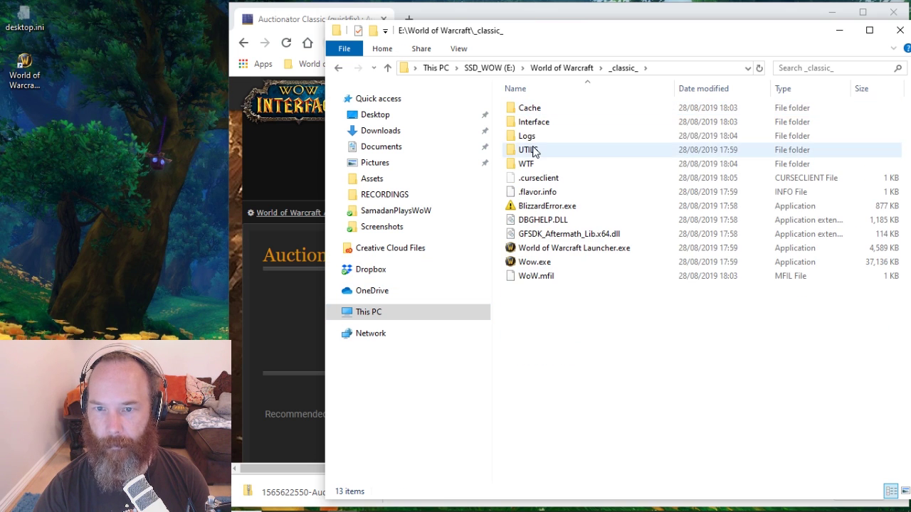
double_click(532, 124)
double_click(534, 111)
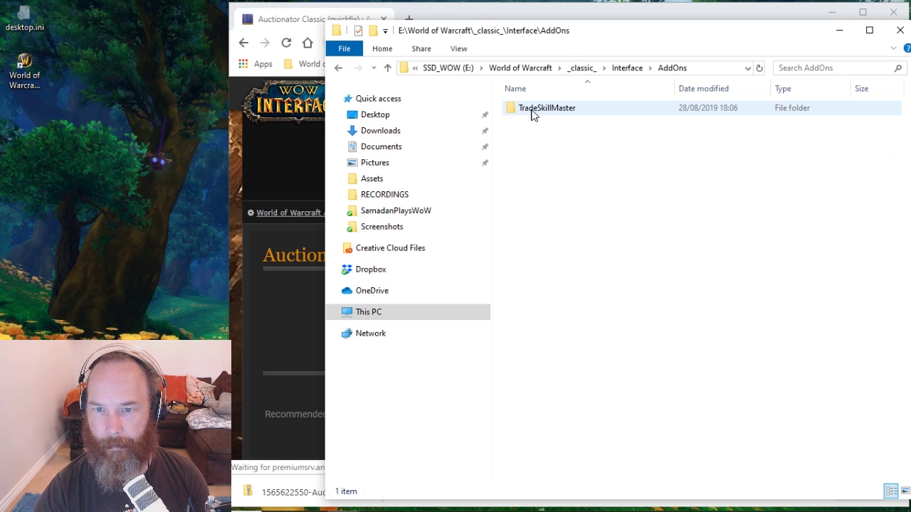
key("ctrl+v")
Extract the Auctionator zip directly into the AddOns folder, without its own subfolder name and without showing the extracted files.
right_click(562, 124)
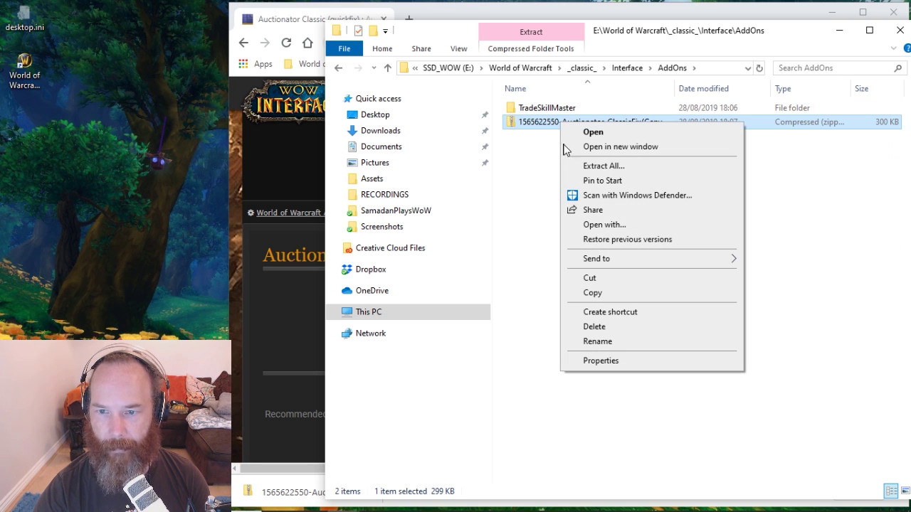
left_click(603, 166)
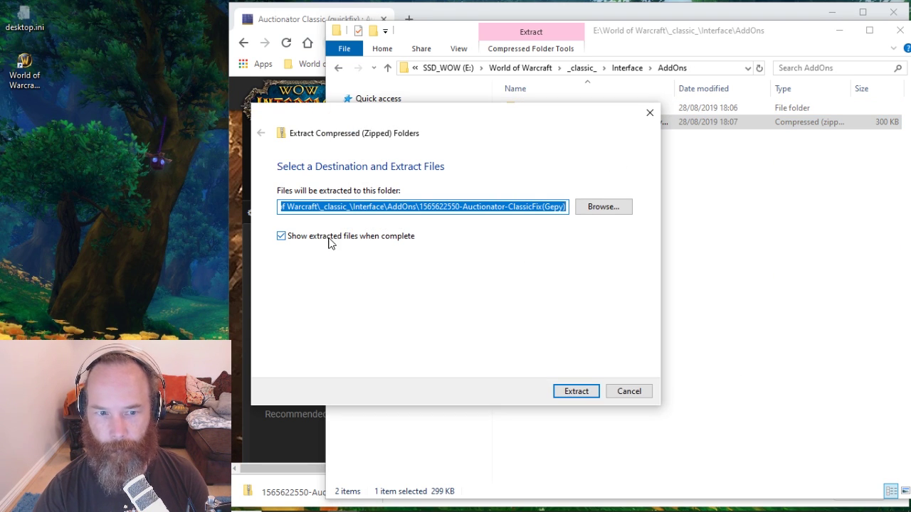
left_click(419, 206)
left_click_drag(420, 207, 567, 207)
key("Delete")
left_click(301, 237)
key("Return")
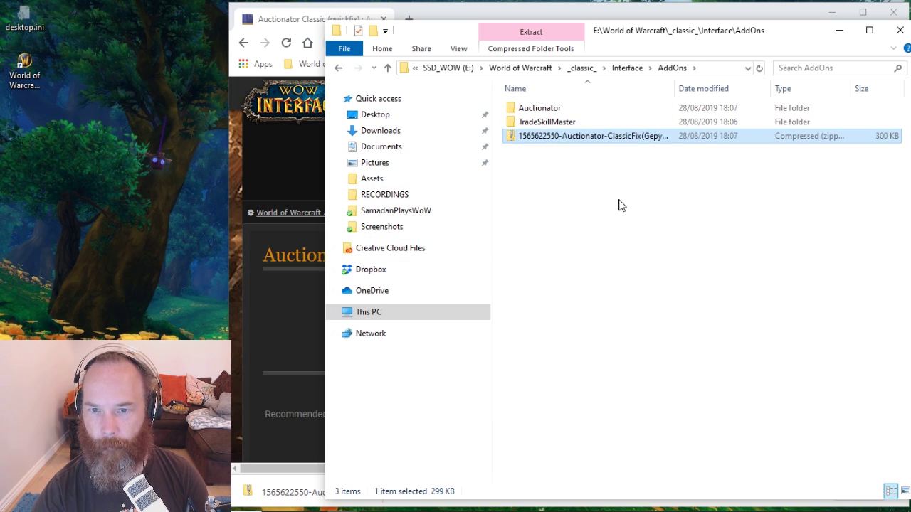
Delete the Auctionator zip from AddOns, check the extracted Auctionator folder's contents, and minimize the file window.
key("Delete")
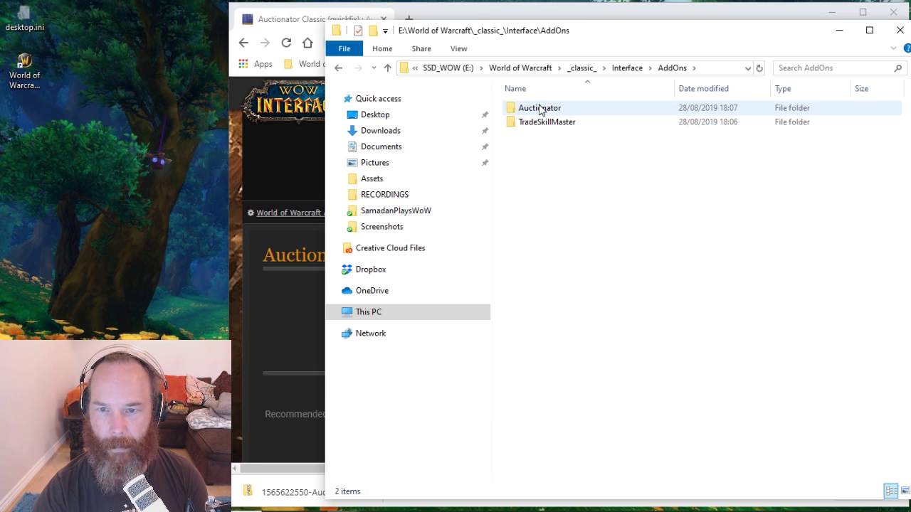
double_click(540, 108)
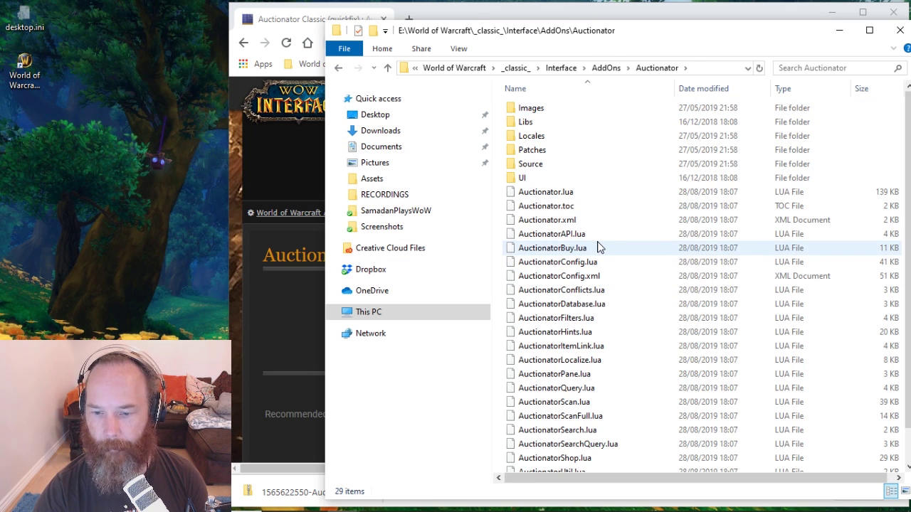
left_click(605, 68)
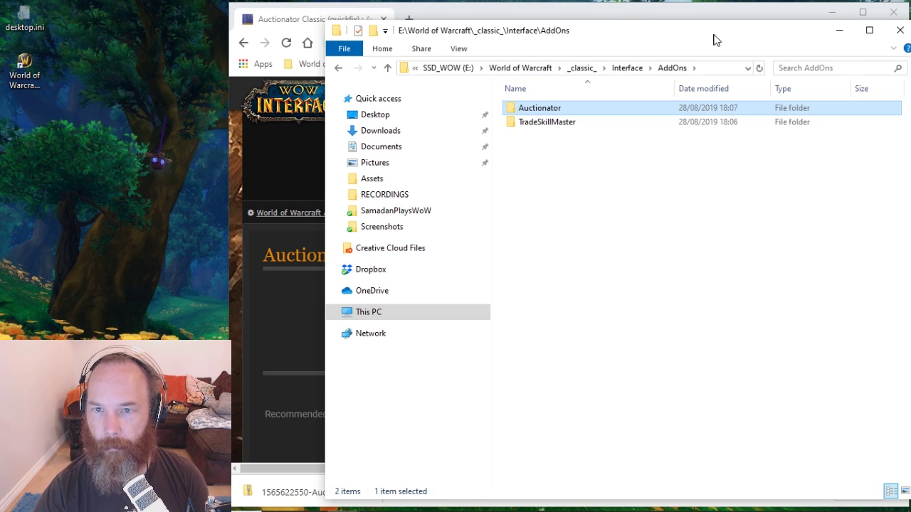
left_click(834, 31)
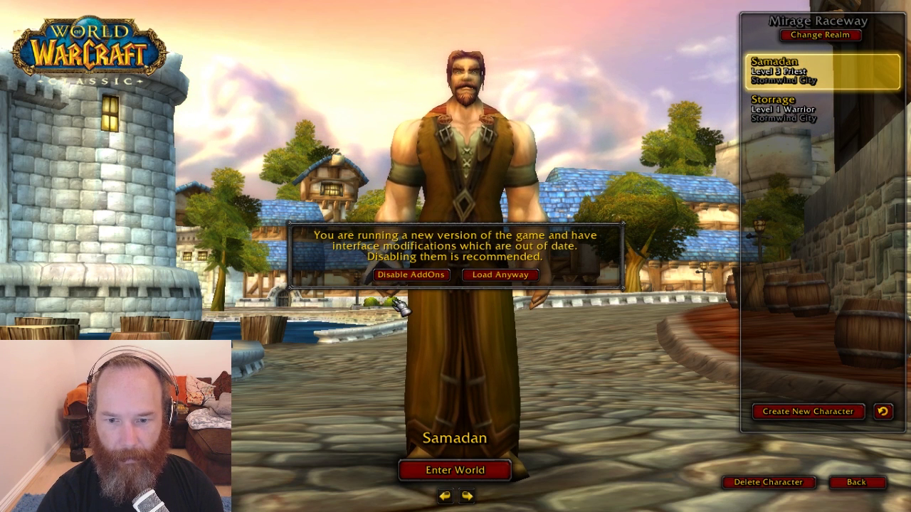
Load the out-of-date addons anyway and enter the world with the selected Level 3 Priest.
left_click(501, 275)
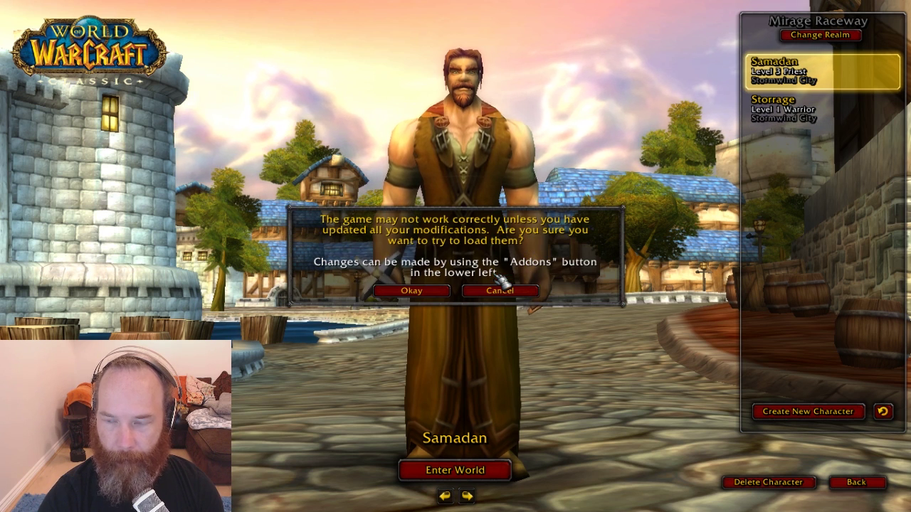
left_click(413, 292)
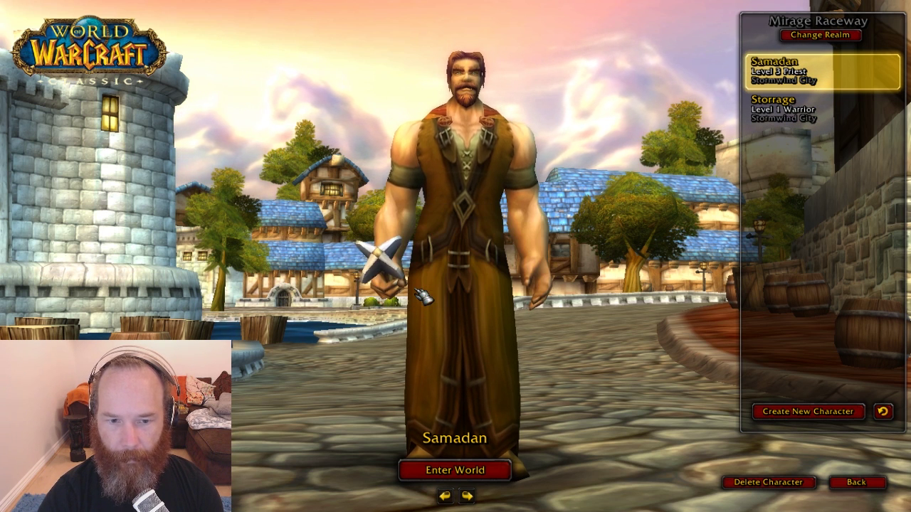
left_click(476, 471)
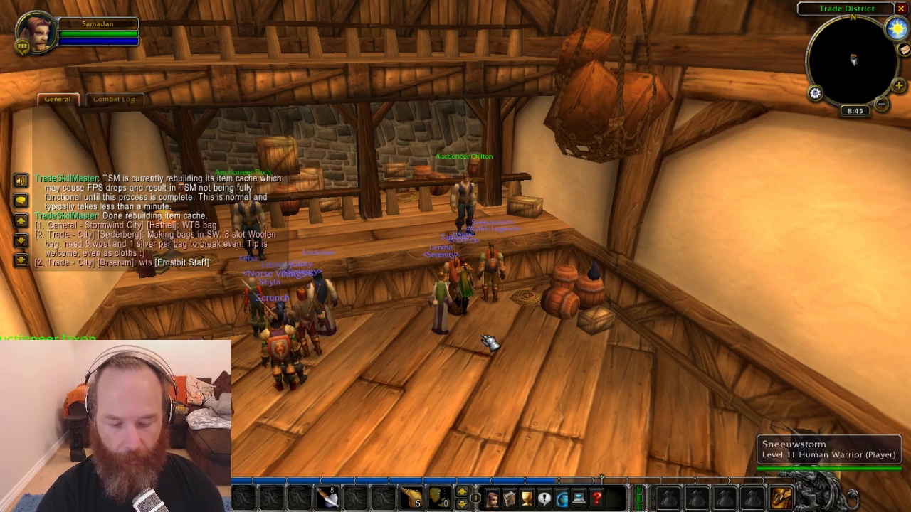
Open the auction house at Auctioneer Chilton, move the TSM window clear of the chat, and switch to the WoW UI.
mouse_move(534, 322)
left_mouse_down()
mouse_move(469, 306)
mouse_move(534, 322)
left_mouse_up()
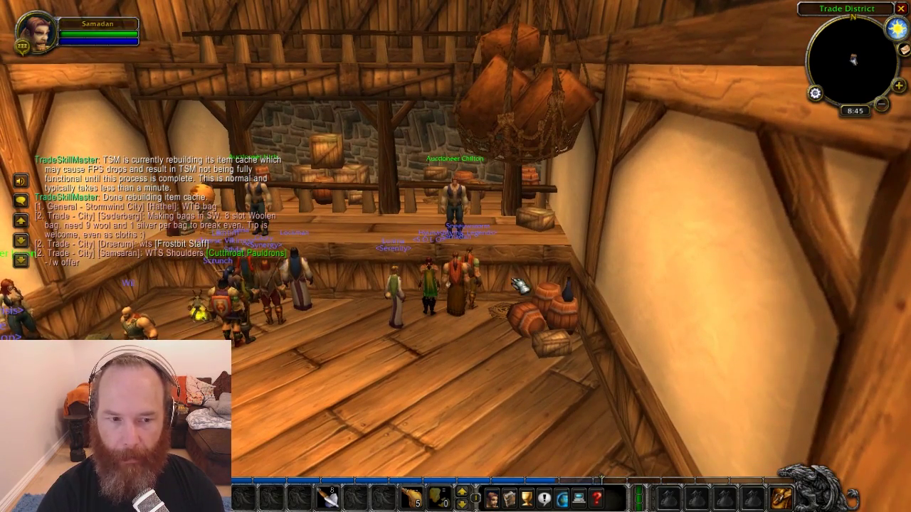
right_click(472, 210)
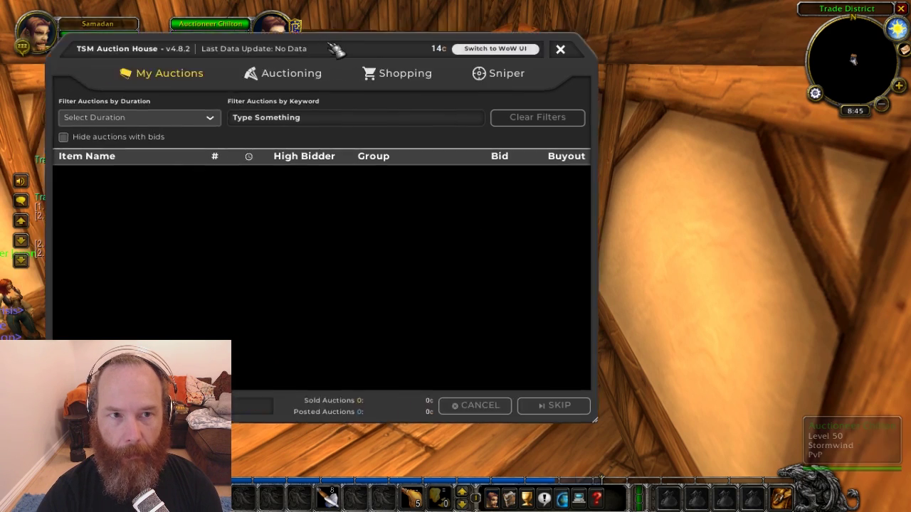
left_click_drag(334, 48, 546, 37)
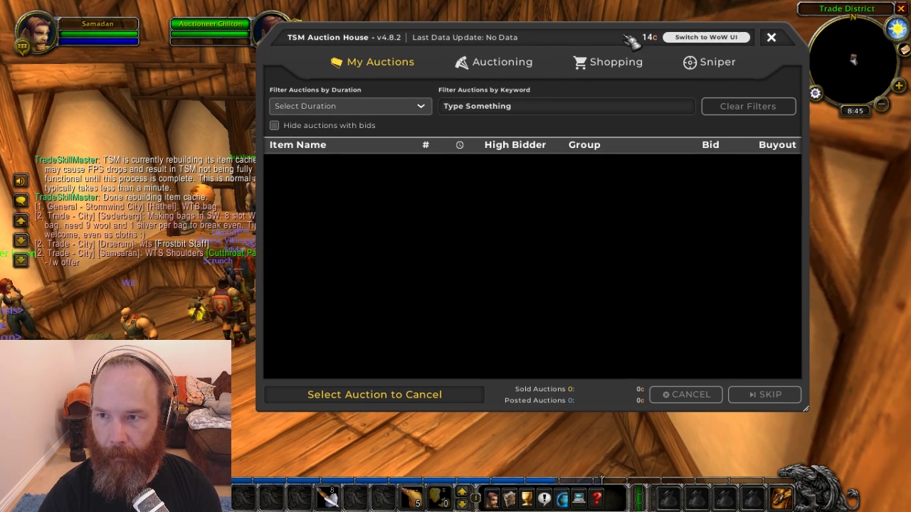
left_click(709, 37)
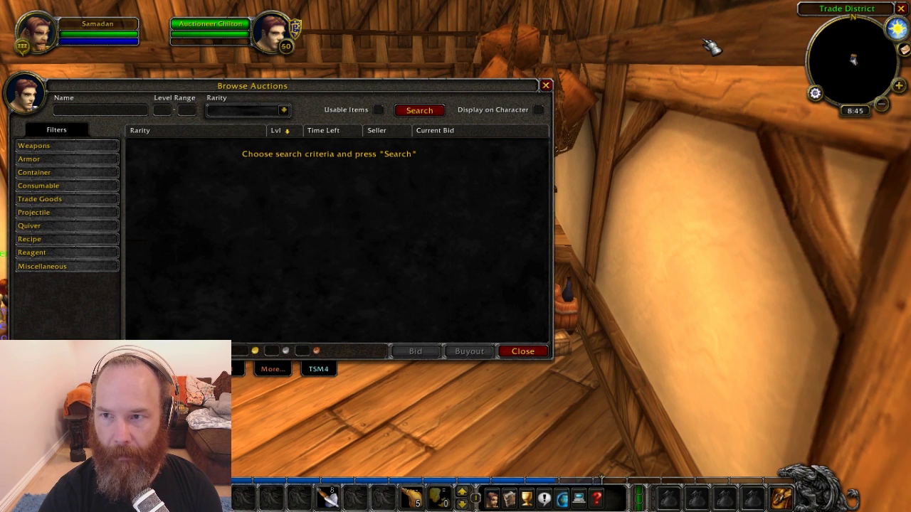
Run a full auction house scan with Auctionator and close the scan dialog.
left_click(271, 370)
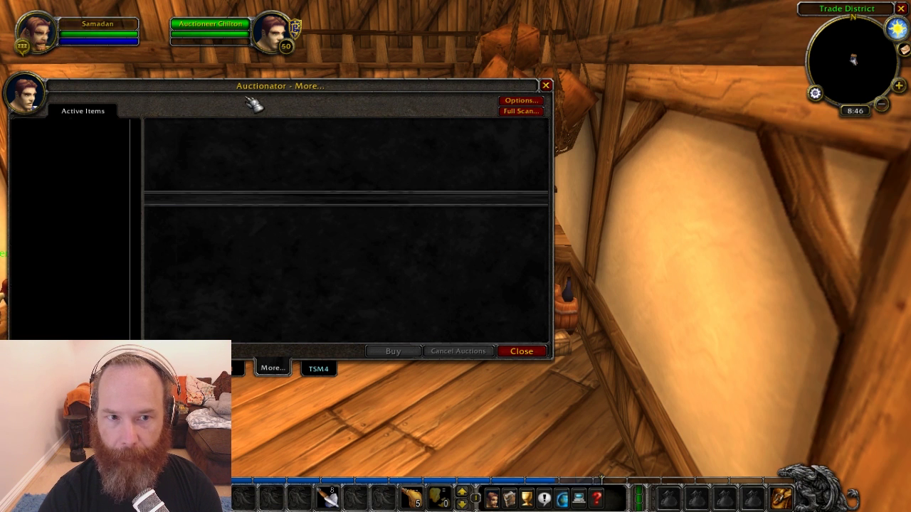
left_click(519, 113)
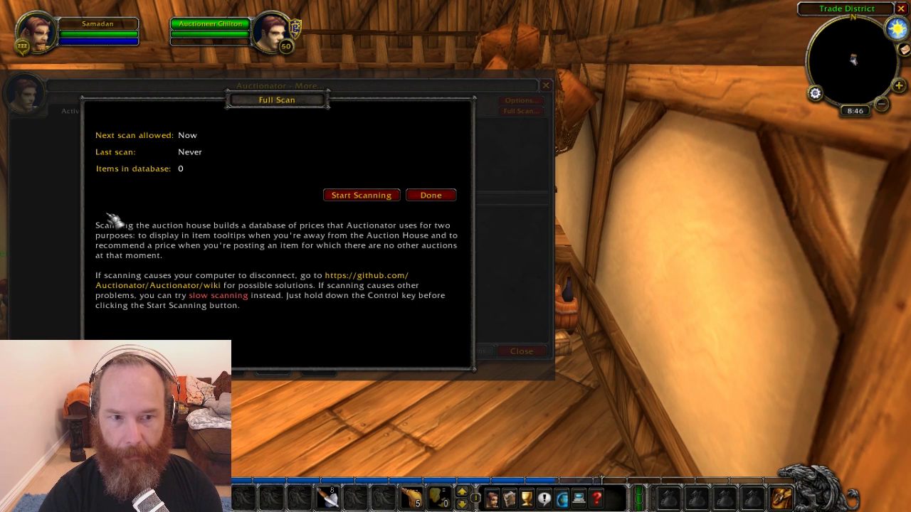
left_click(361, 199)
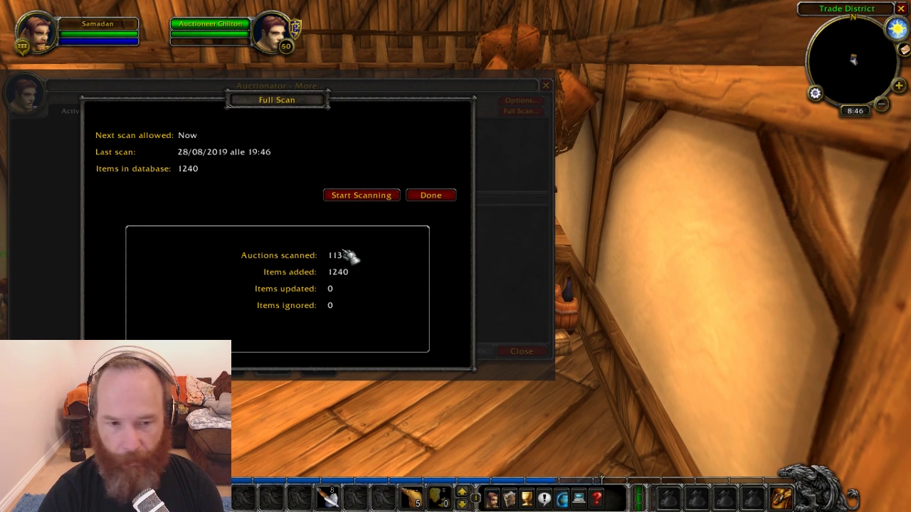
left_click(430, 196)
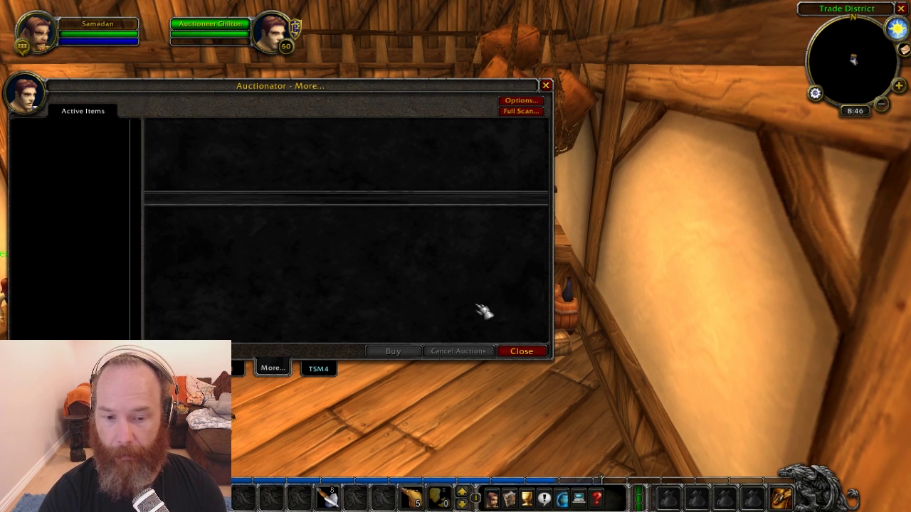
Return to the TSM4 auction interface, run /tsm sources in chat, and review the listed price sources.
left_click(319, 370)
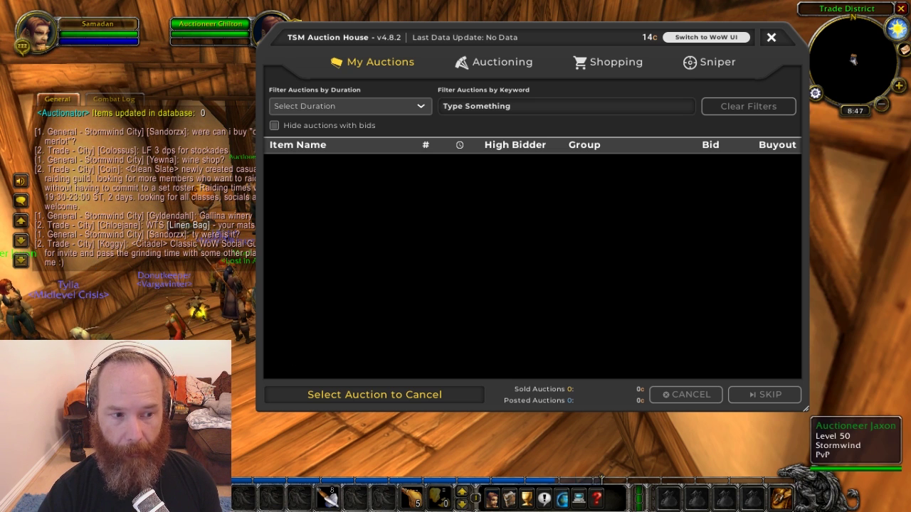
type("/t")
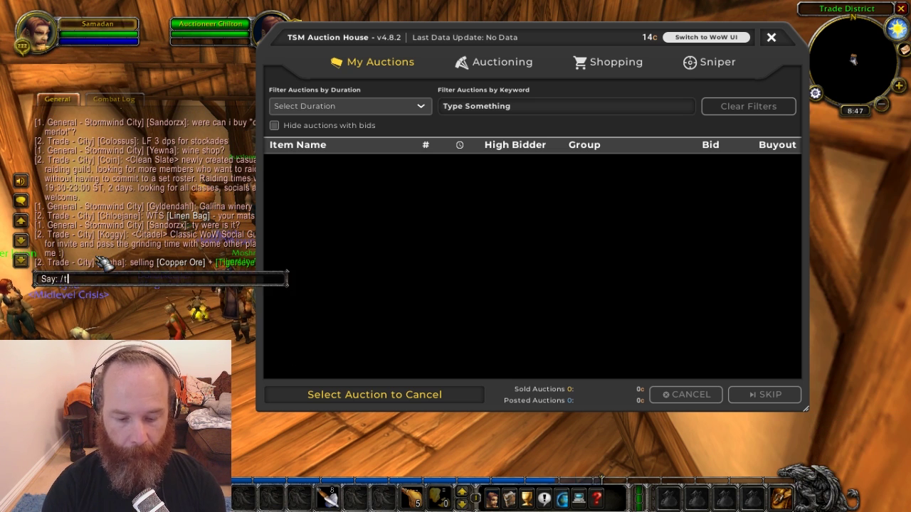
type("sm sources")
key("Return")
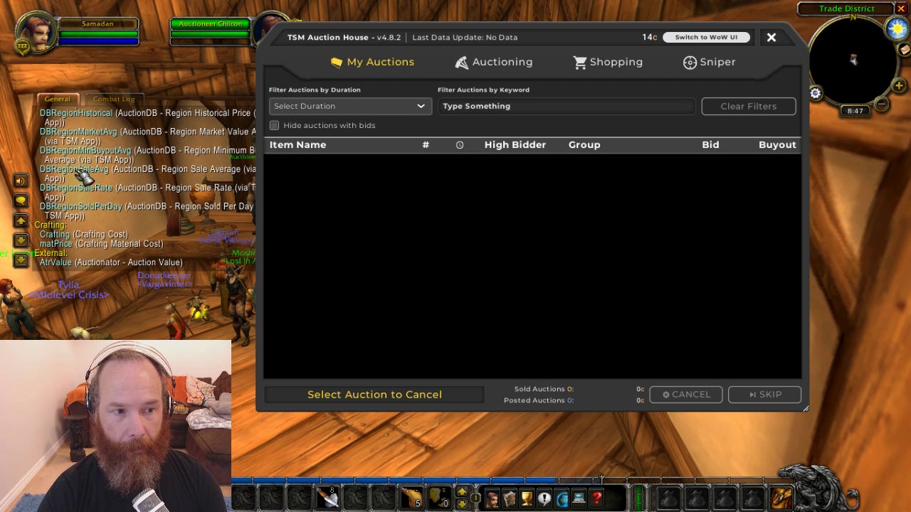
scroll(72, 171, "up", 4)
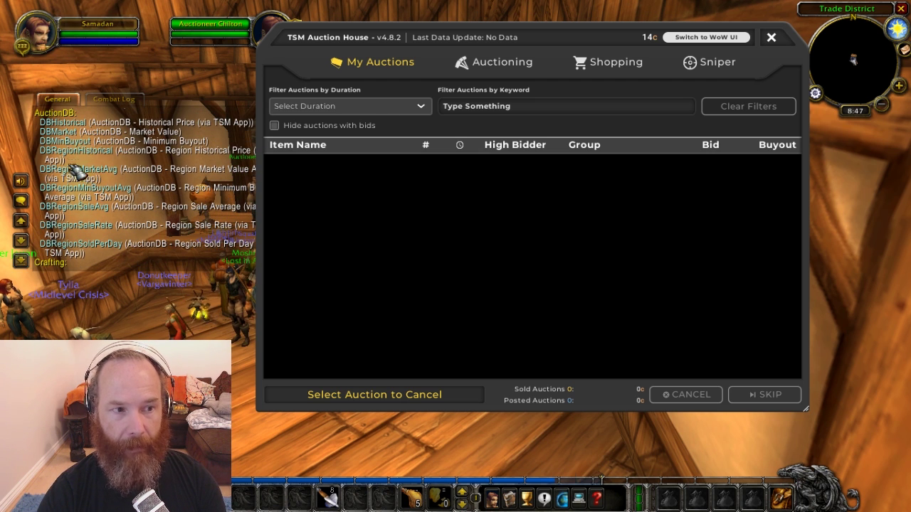
scroll(107, 203, "down", 2)
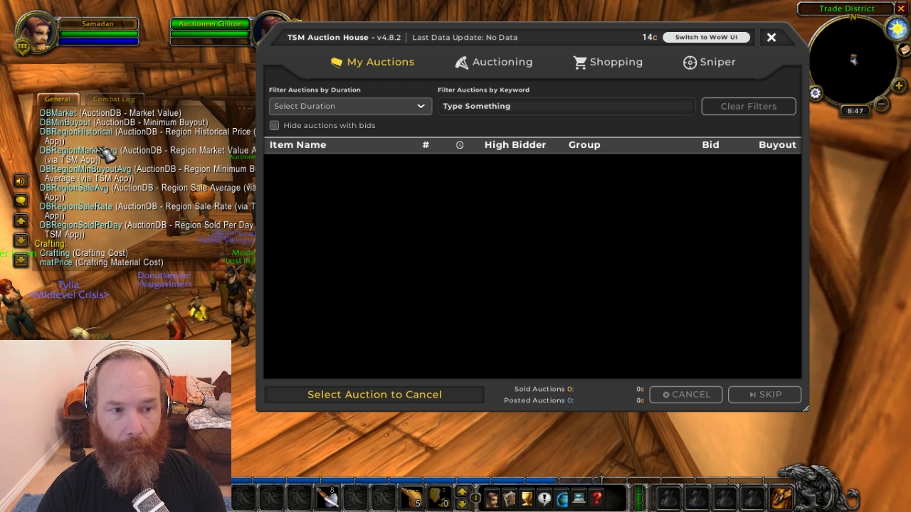
Close the auction house window and open the main TradeSkillMaster window, positioned clear of the chat's price source list.
scroll(107, 171, "down", 4)
scroll(101, 168, "down", 1)
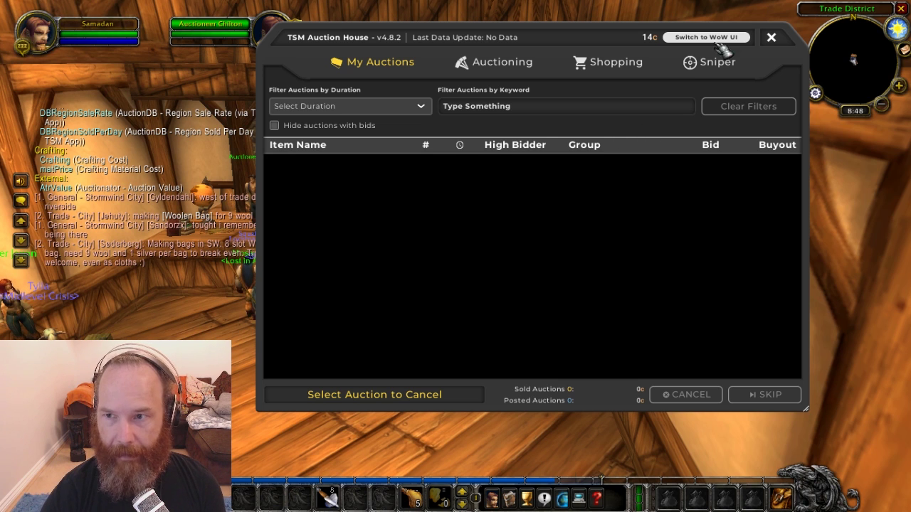
left_click(770, 37)
left_click(815, 93)
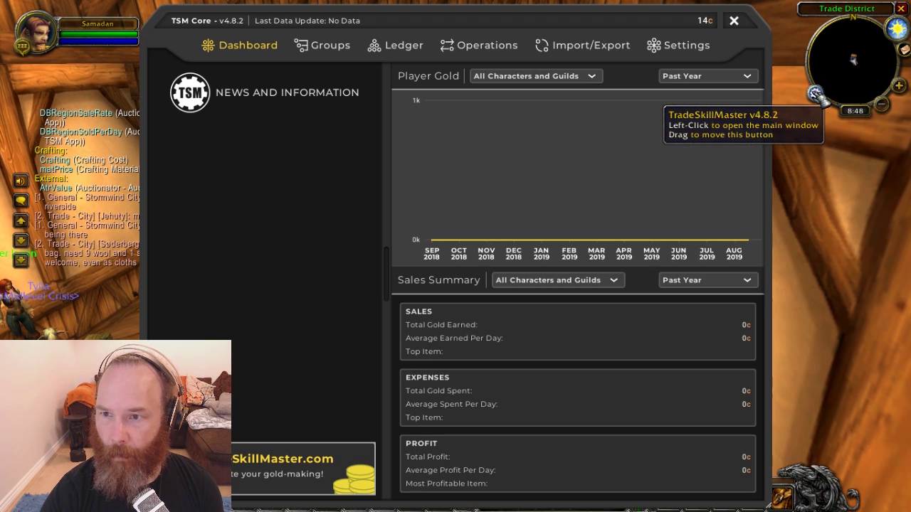
left_click_drag(427, 43, 525, 36)
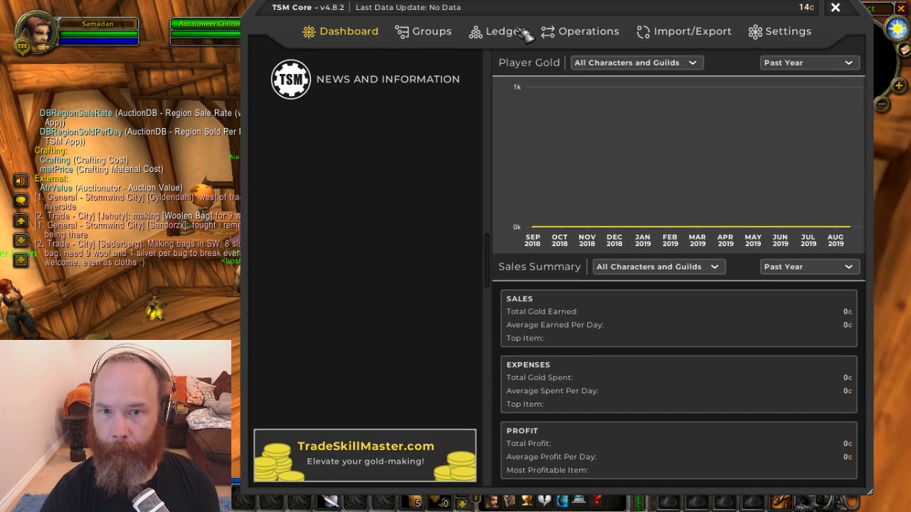
Examine the minimum, maximum and normal price formulas in the posting settings of the #Default Auctioning operation.
left_click(436, 36)
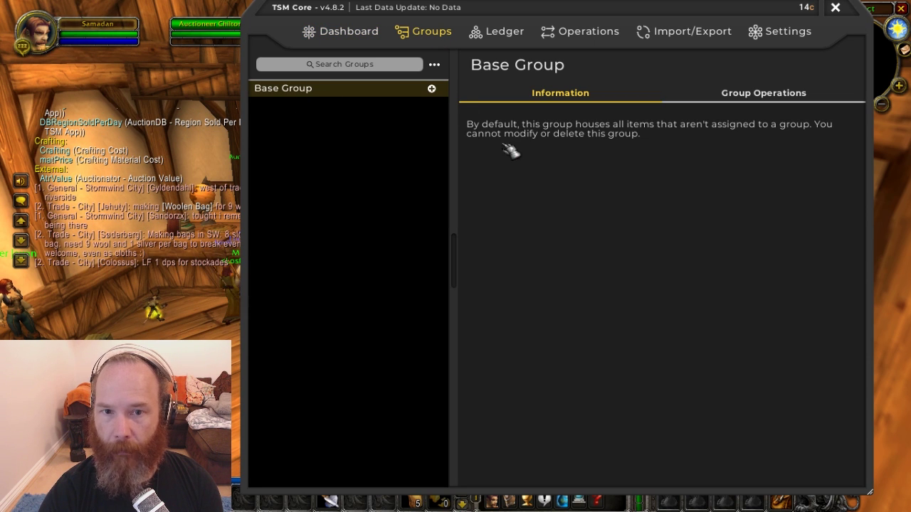
left_click(582, 33)
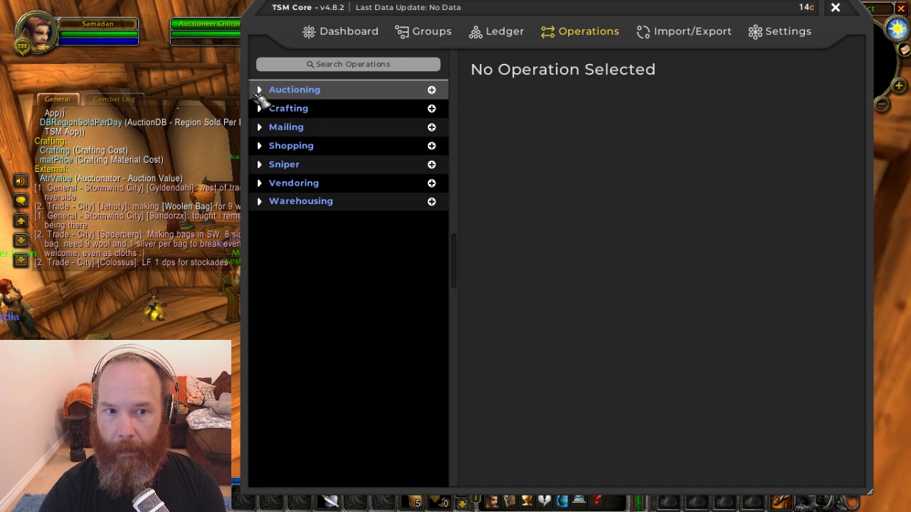
left_click(260, 91)
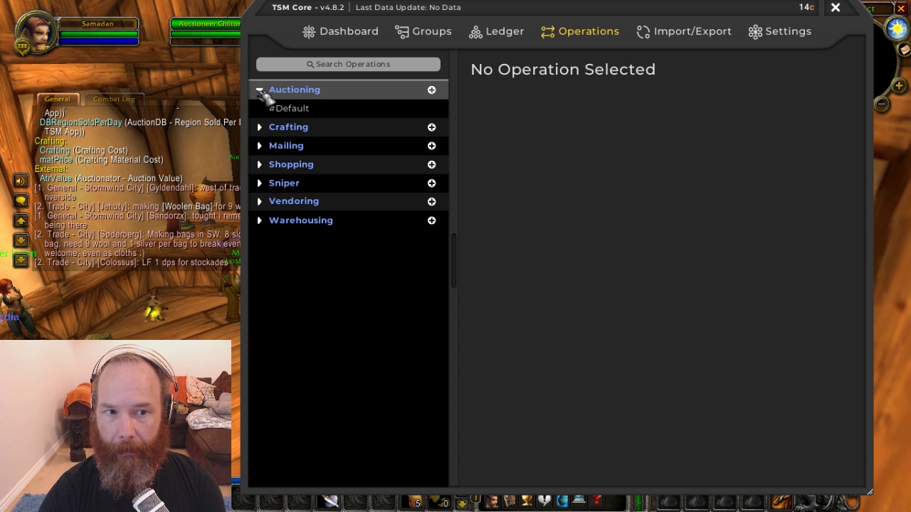
left_click(311, 114)
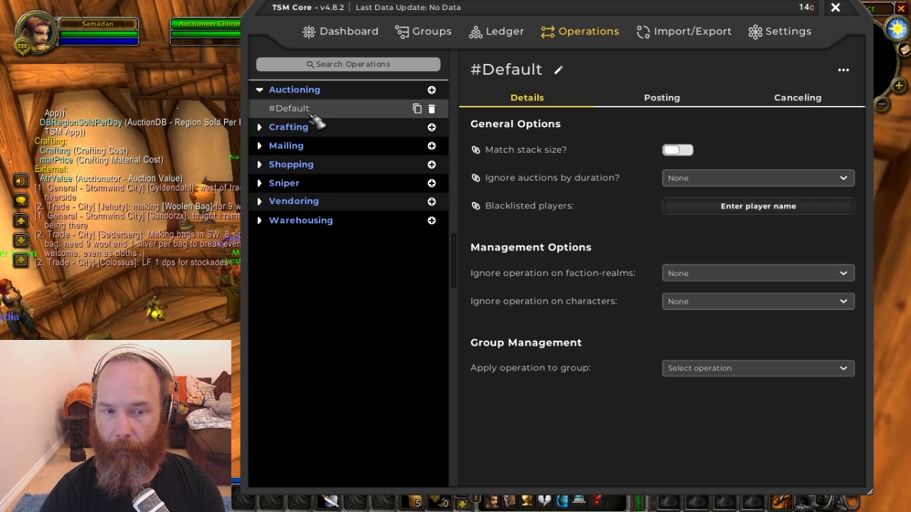
left_click(658, 99)
scroll(658, 234, "down", 8)
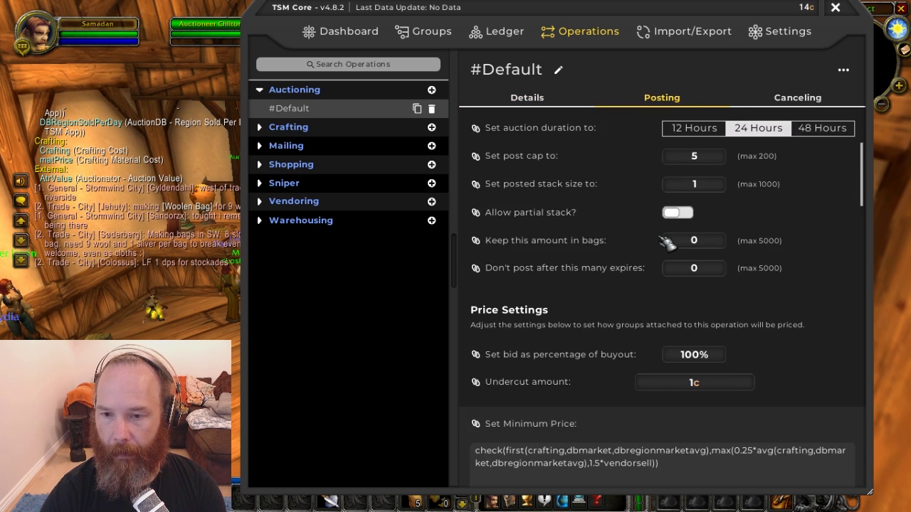
scroll(714, 138, "up", 1)
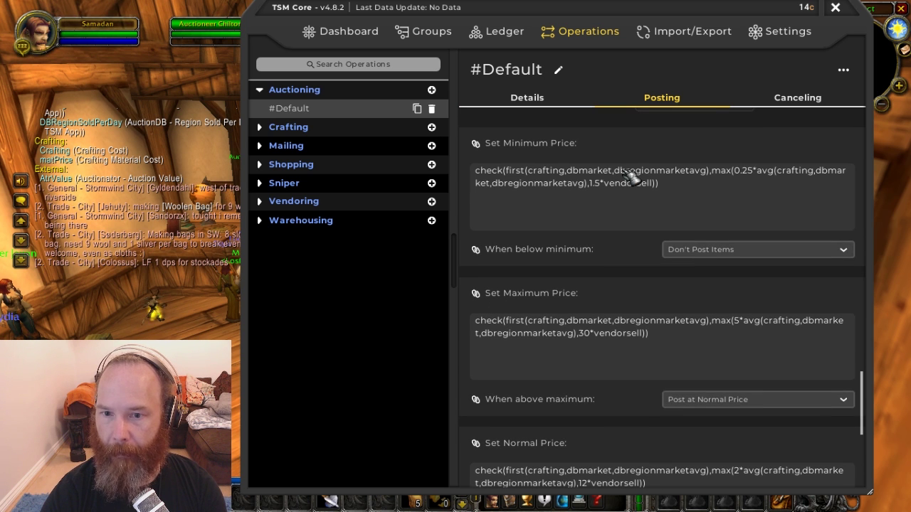
scroll(698, 201, "up", 5)
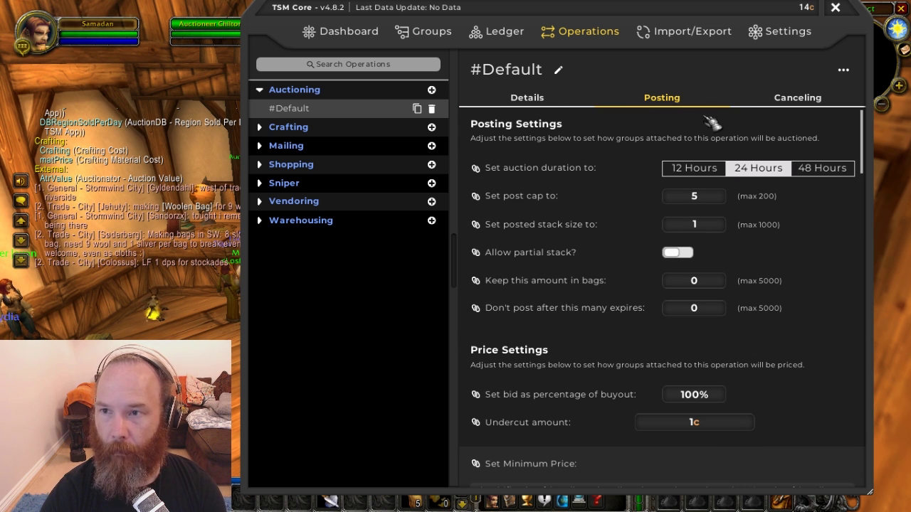
In TSM's general settings, set the price source for filtering group item lists to atrvalue.
left_click(781, 37)
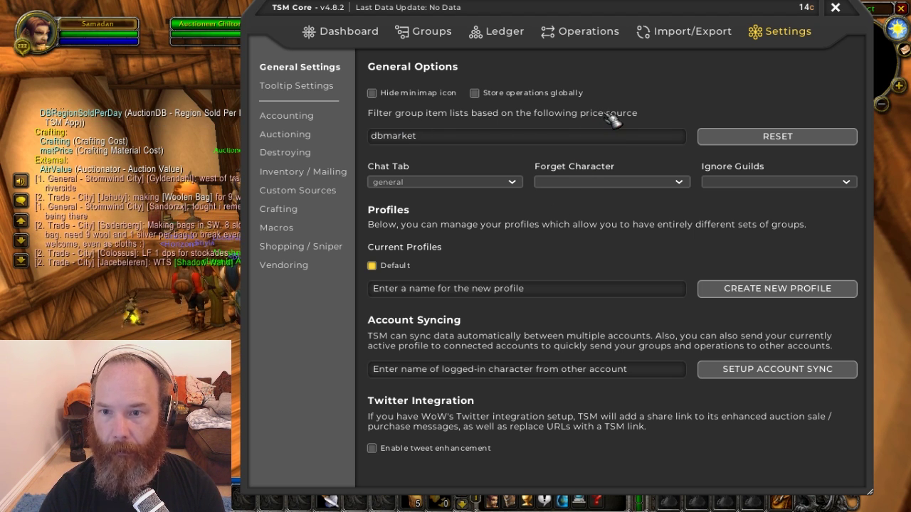
left_click(439, 140)
key("BackSpace")
key("BackSpace")
key("BackSpace")
key("BackSpace")
key("BackSpace")
key("BackSpace")
key("BackSpace")
key("BackSpace")
type("atrvalue")
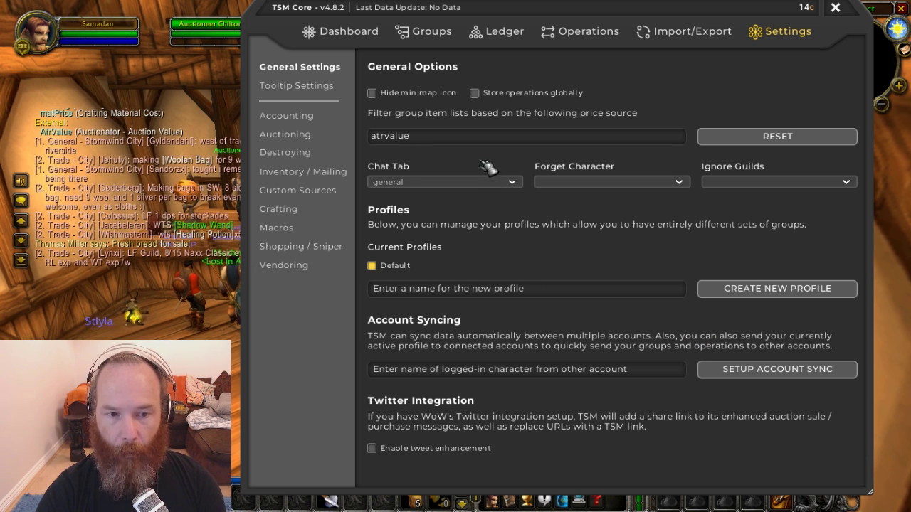
In the Crafting settings, replace the first dbmarket in the default material cost method with atrvalue.
left_click(286, 117)
left_click(287, 135)
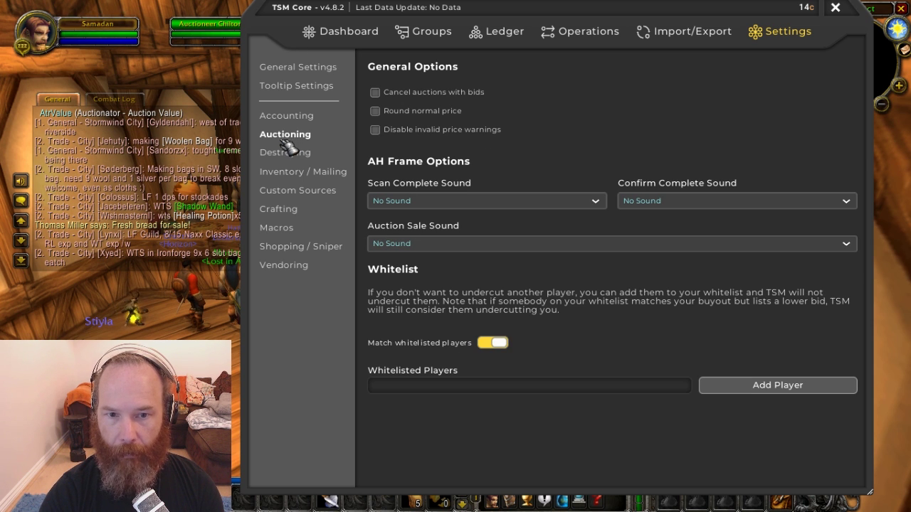
left_click(288, 153)
left_click(291, 190)
left_click(292, 209)
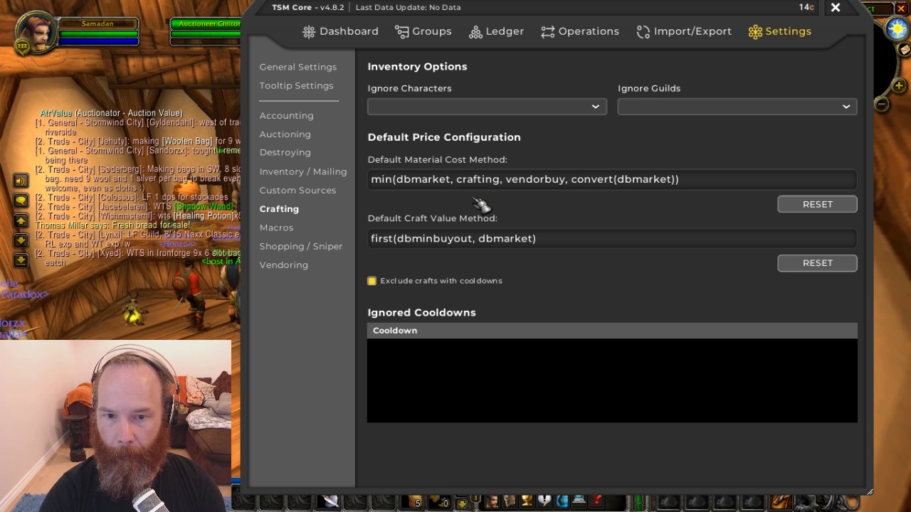
key("BackSpace")
key("BackSpace")
key("BackSpace")
key("BackSpace")
key("BackSpace")
key("BackSpace")
key("BackSpace")
key("BackSpace")
type("atr")
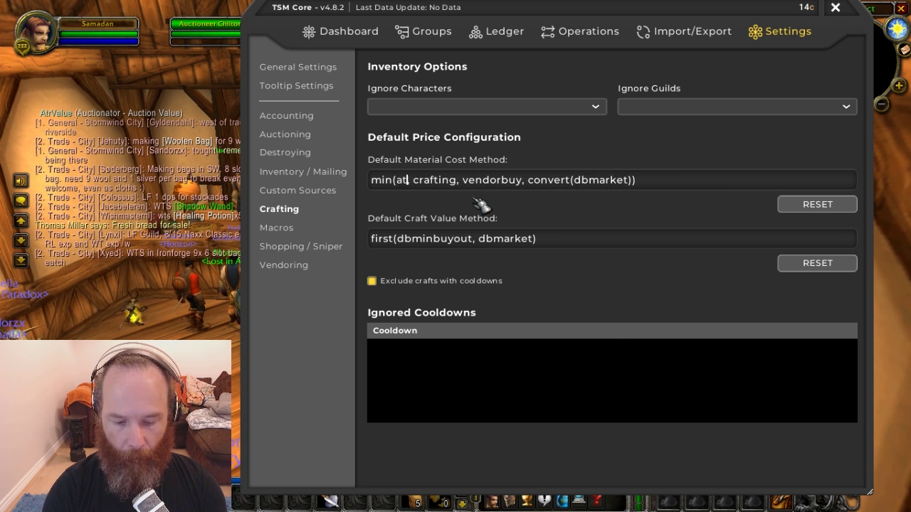
type("value")
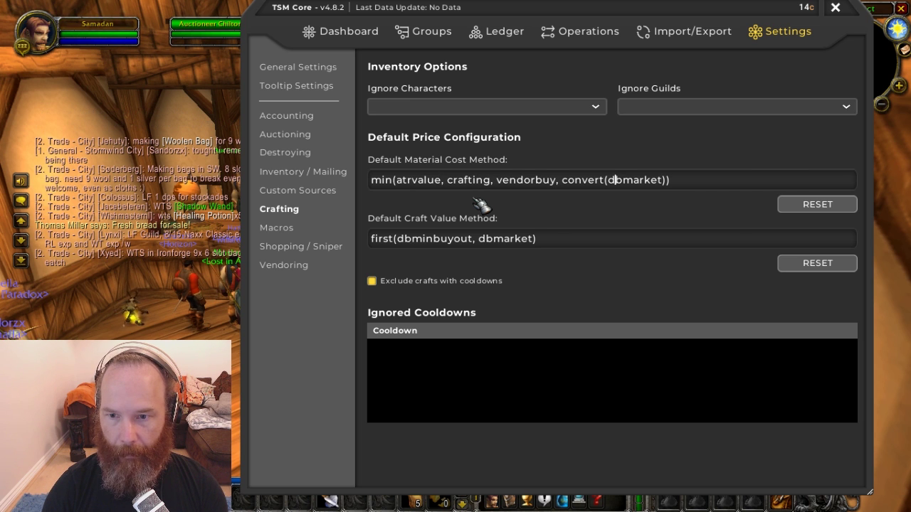
Change the convert term of the default material cost method to convert(atrvalue).
key("BackSpace")
key("BackSpace")
key("BackSpace")
key("BackSpace")
key("BackSpace")
key("BackSpace")
key("BackSpace")
key("BackSpace")
type("atrvalu")
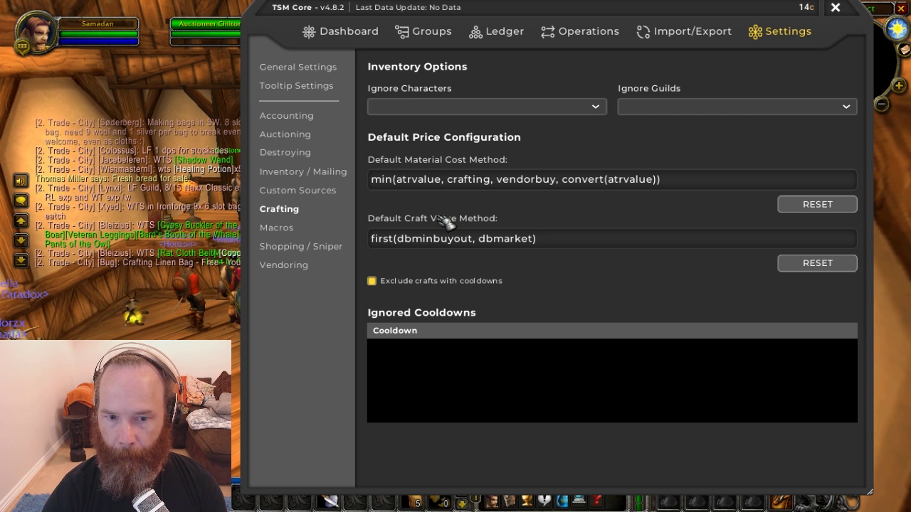
Replace the entire default craft value method with atrvalue.
left_click(555, 241)
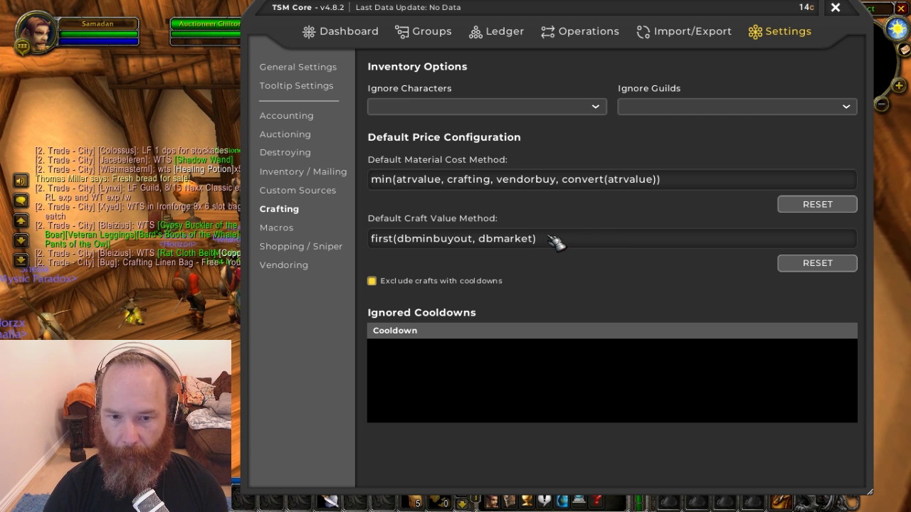
key("Left")
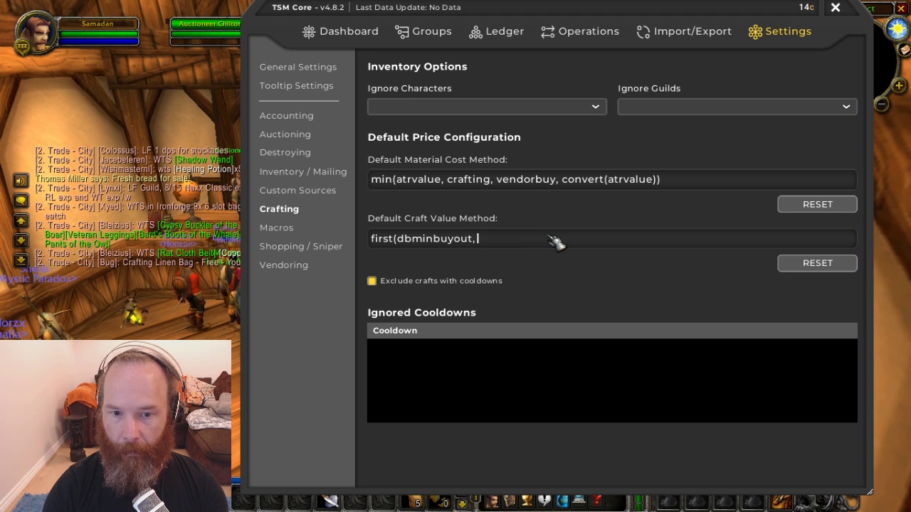
key("BackSpace")
key("BackSpace")
key("BackSpace")
key("BackSpace")
key("BackSpace")
key("BackSpace")
key("BackSpace")
key("BackSpace")
key("BackSpace")
key("BackSpace")
key("BackSpace")
key("BackSpace")
key("BackSpace")
key("BackSpace")
key("BackSpace")
key("BackSpace")
key("BackSpace")
key("BackSpace")
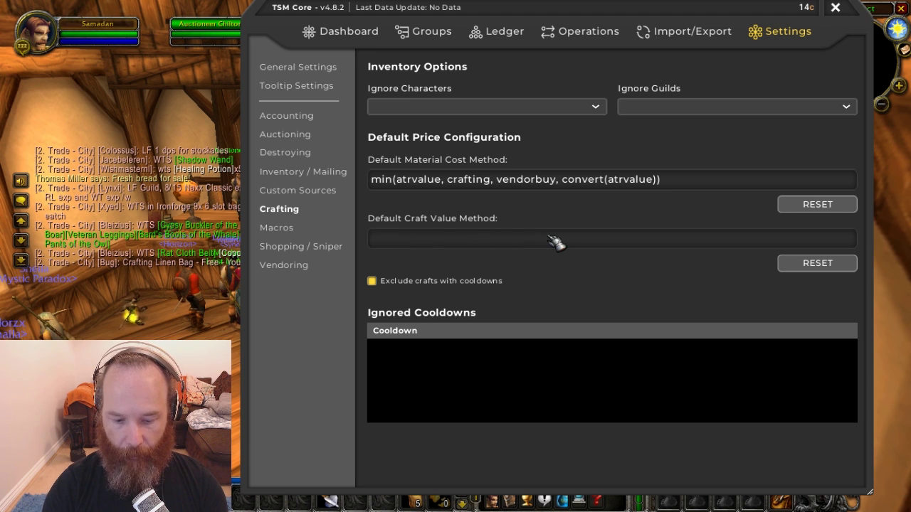
type("atrvalue")
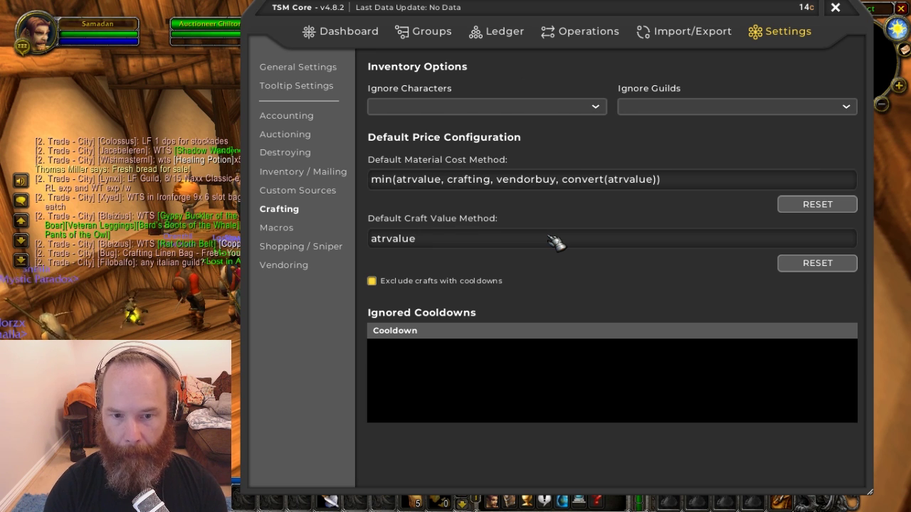
In the Shopping / Sniper settings, set the market value price source to atrvalue and the buyout confirmation alert to min(100000g, 200% atrvalue).
left_click(276, 227)
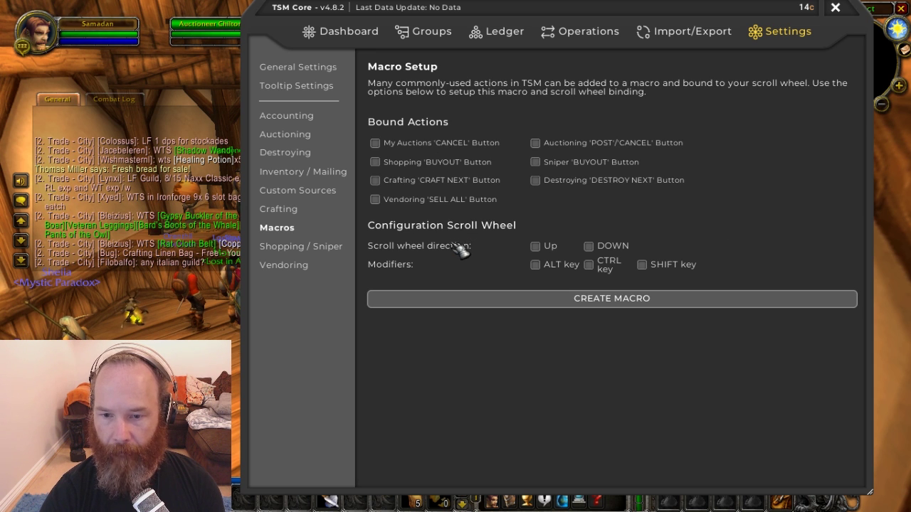
left_click(288, 247)
left_click(453, 112)
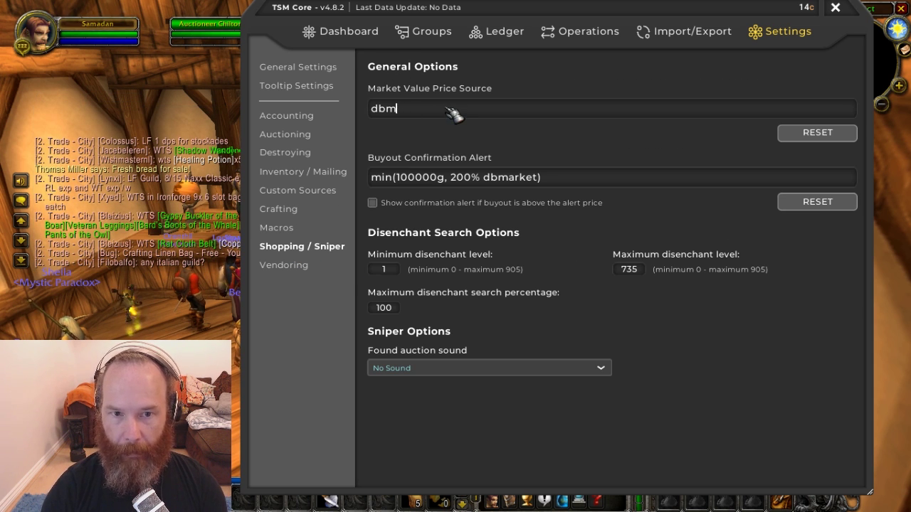
type("atrvalue")
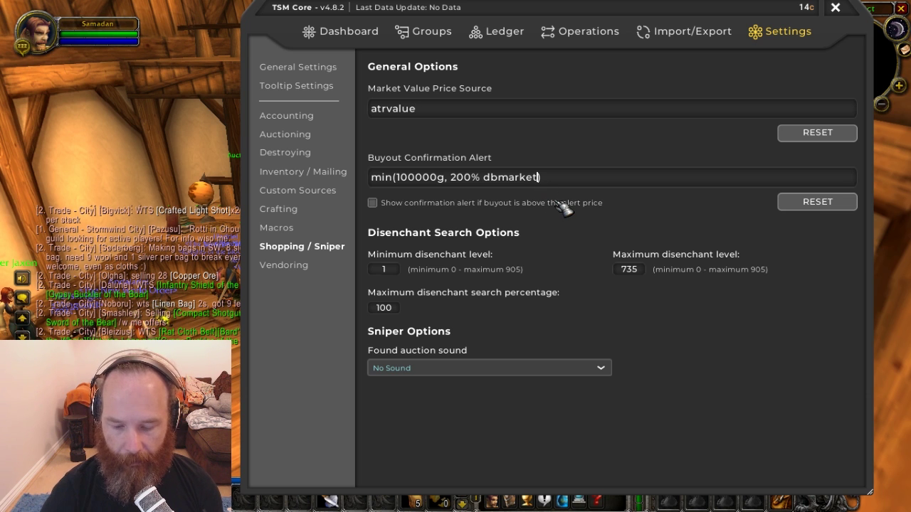
key("BackSpace")
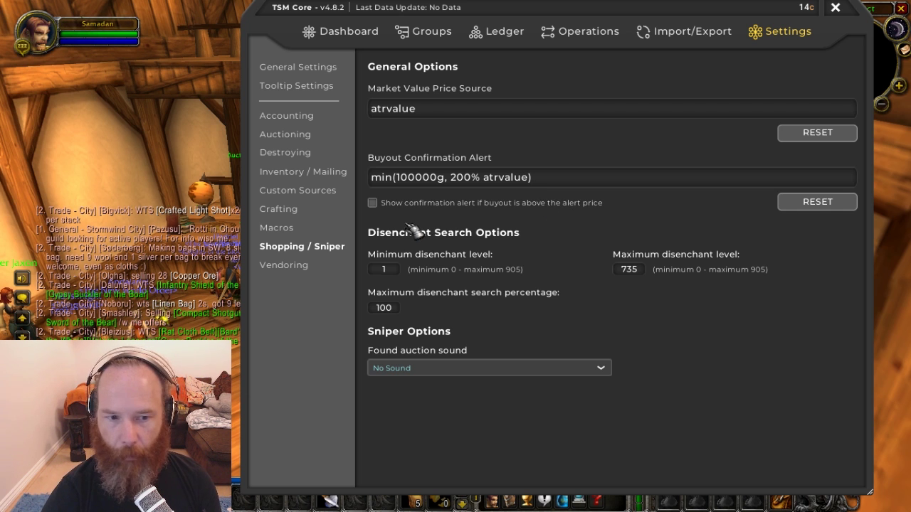
In the Vendoring settings, set the quick sell market value price source to atrvalue.
left_click(284, 266)
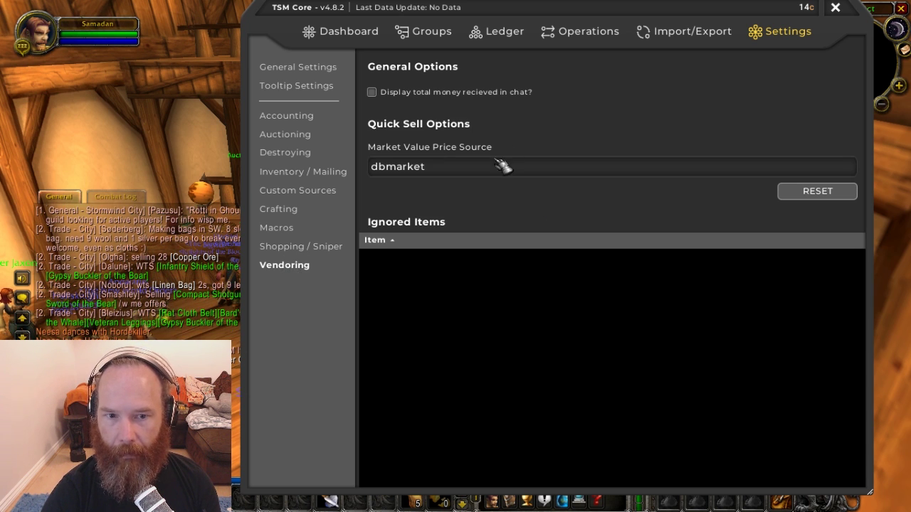
left_click(441, 172)
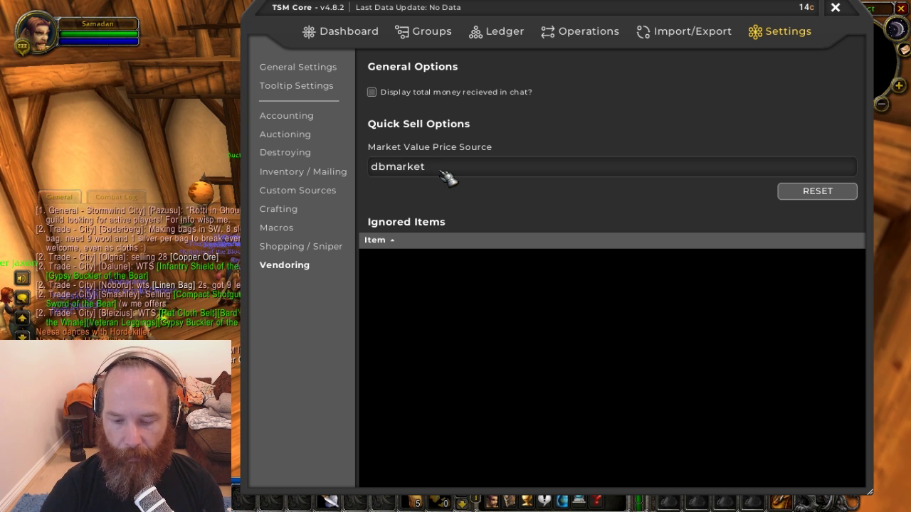
key("BackSpace")
key("BackSpace")
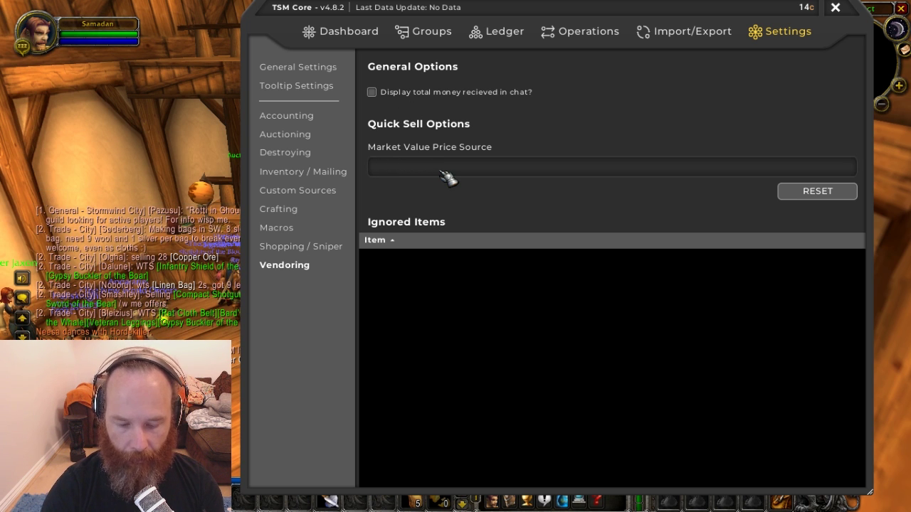
type("atrvalu")
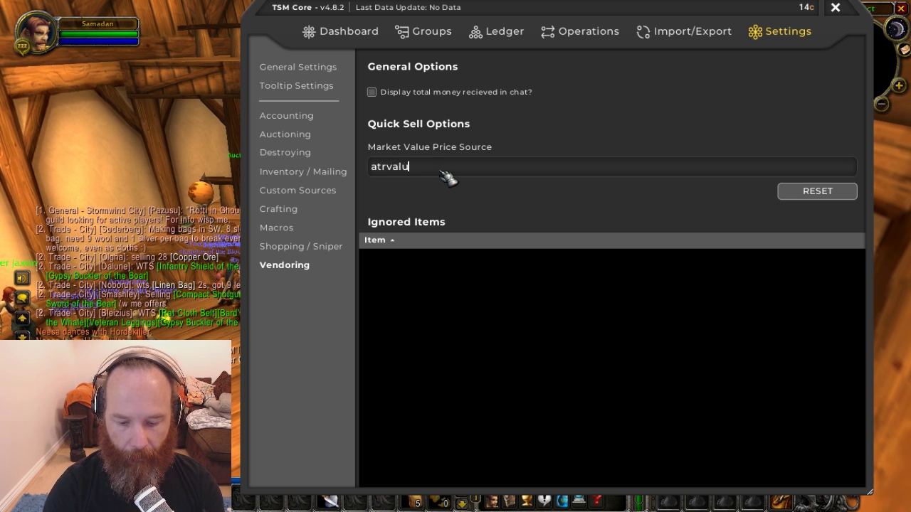
type("e")
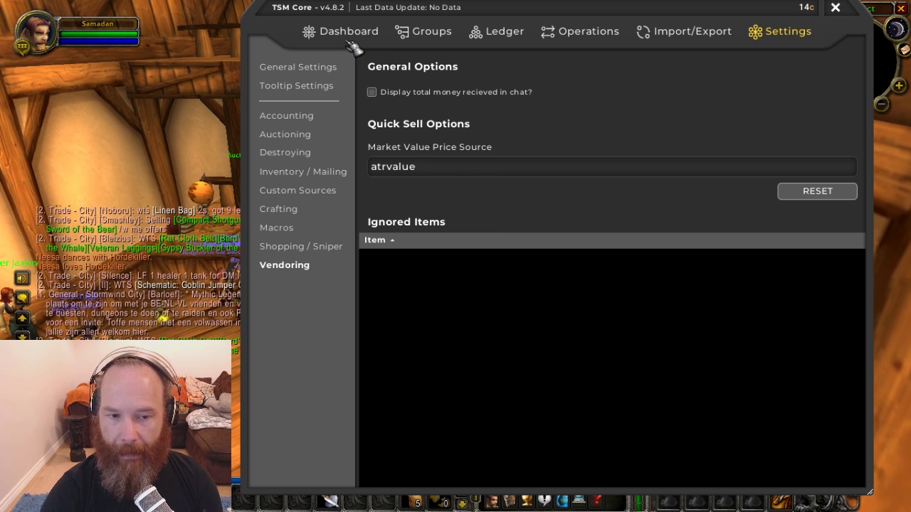
Return to the #Default Auctioning operation and bring up the minimum and maximum price formulas in its posting settings.
left_click(580, 39)
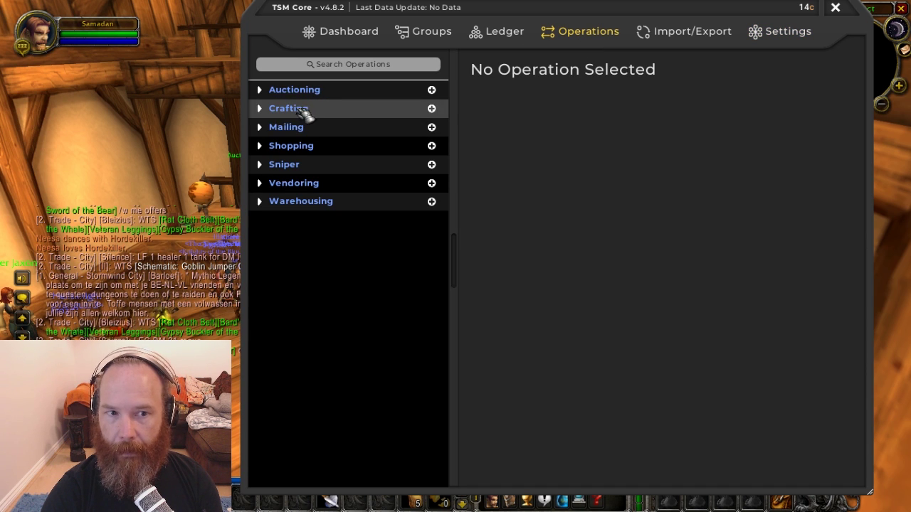
left_click(261, 91)
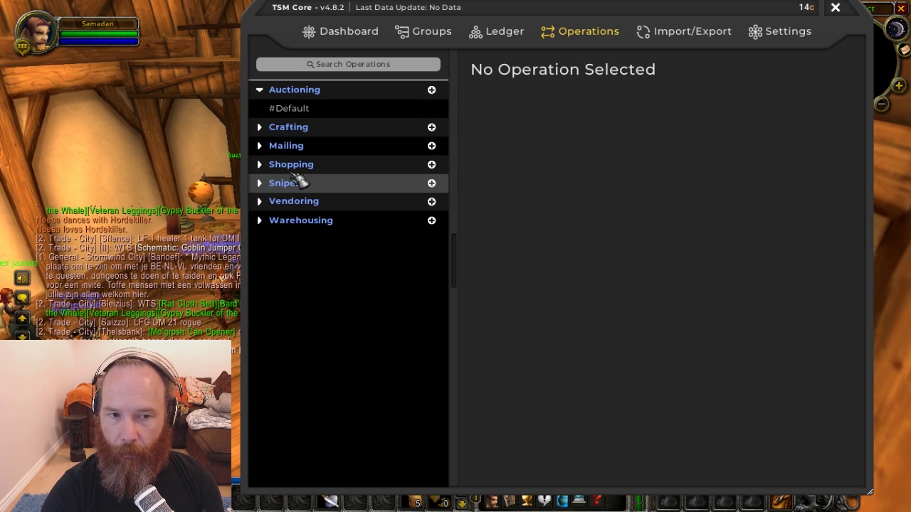
left_click(293, 109)
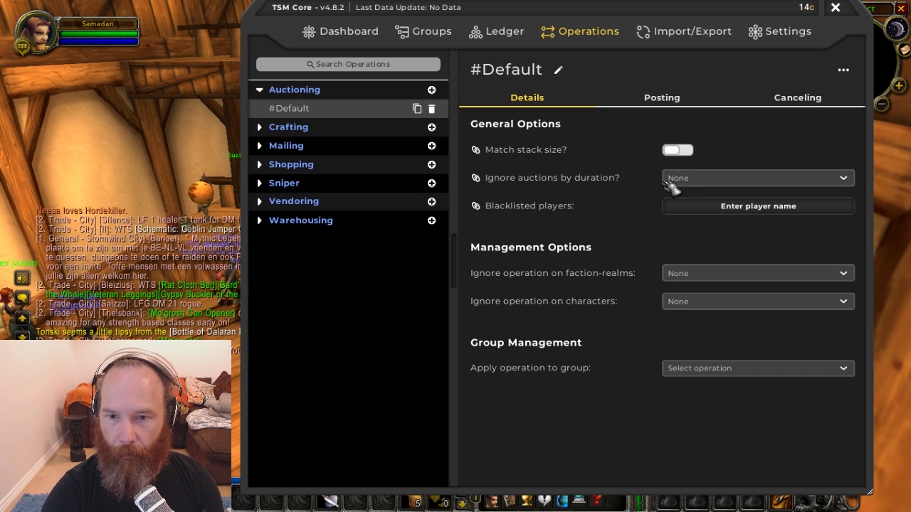
left_click(662, 100)
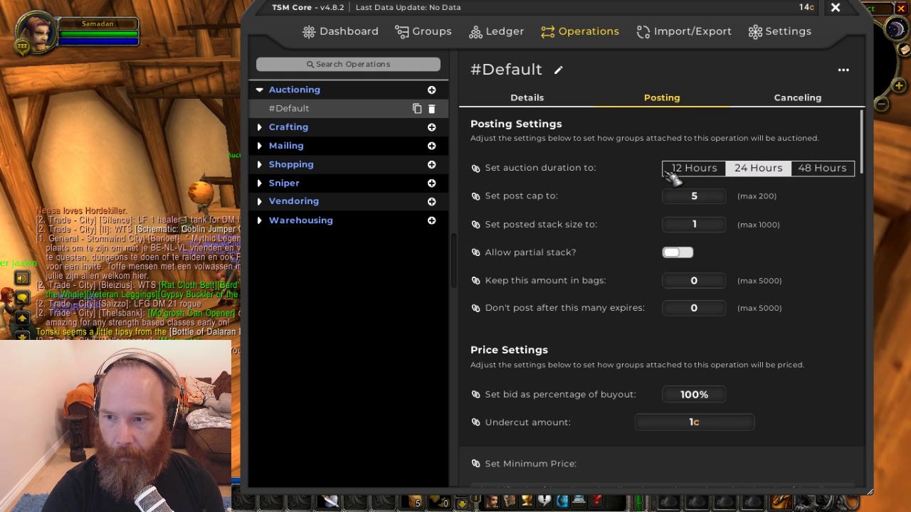
scroll(645, 216, "down", 3)
scroll(646, 216, "down", 3)
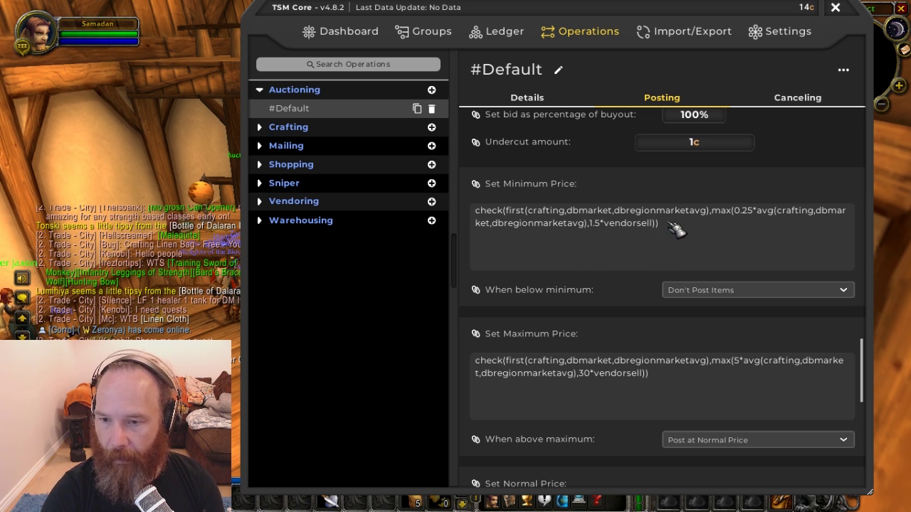
Replace the #Default Auctioning operation's minimum price formula with 70% atrvalue and its maximum price formula with 300% atrvalue.
left_click_drag(659, 224, 478, 215)
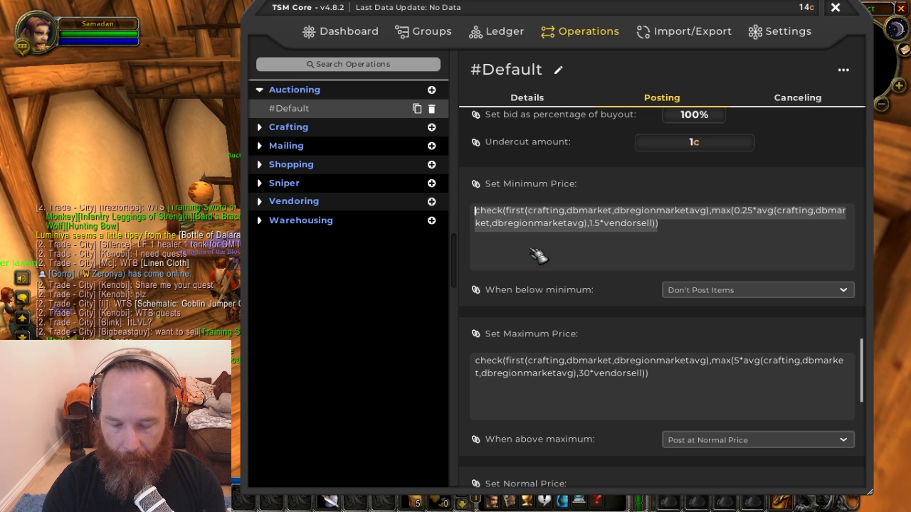
type("7c0")
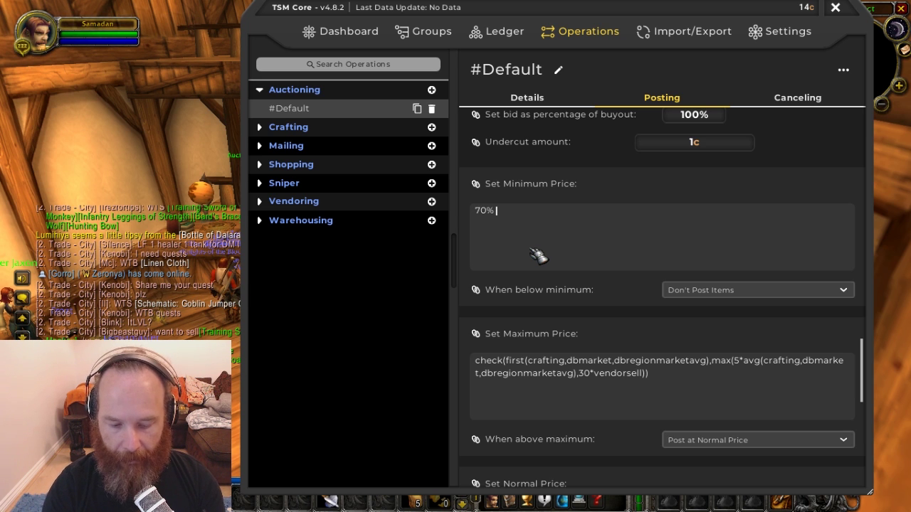
type(" atrvalue")
scroll(538, 255, "down", 3)
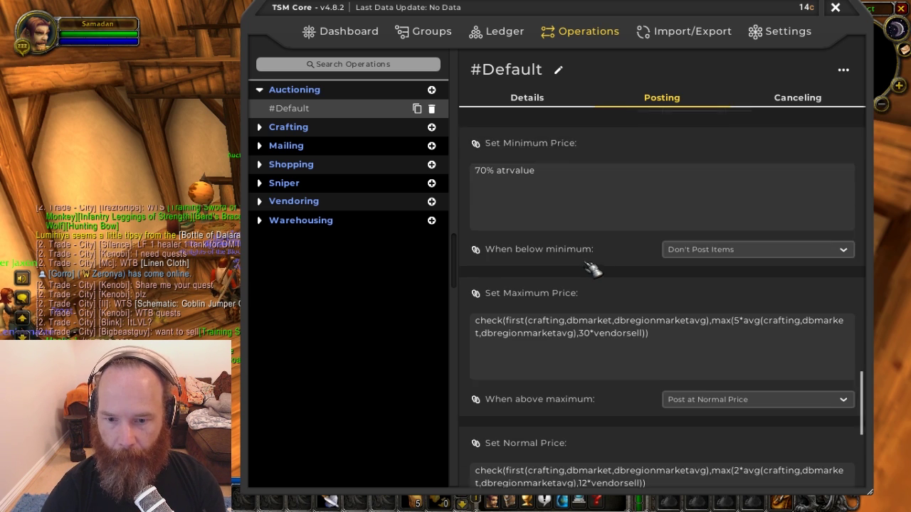
left_click_drag(649, 273, 475, 260)
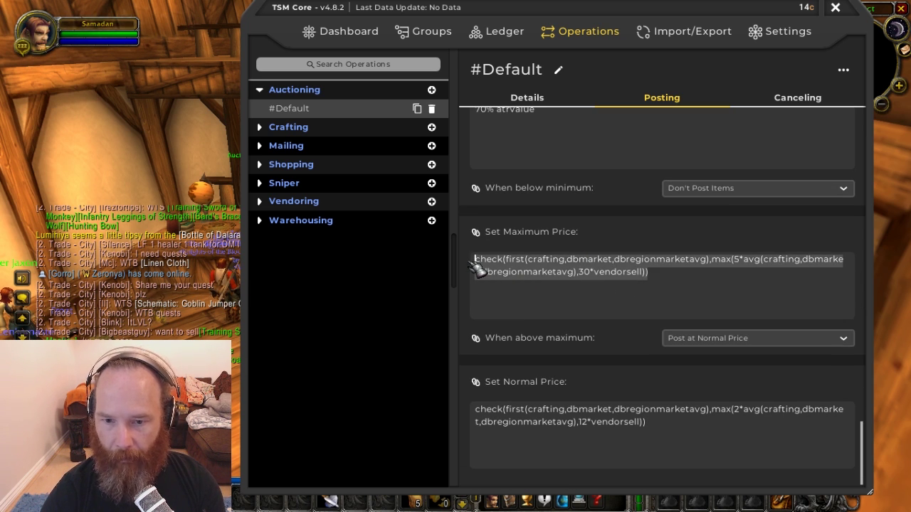
type("3c")
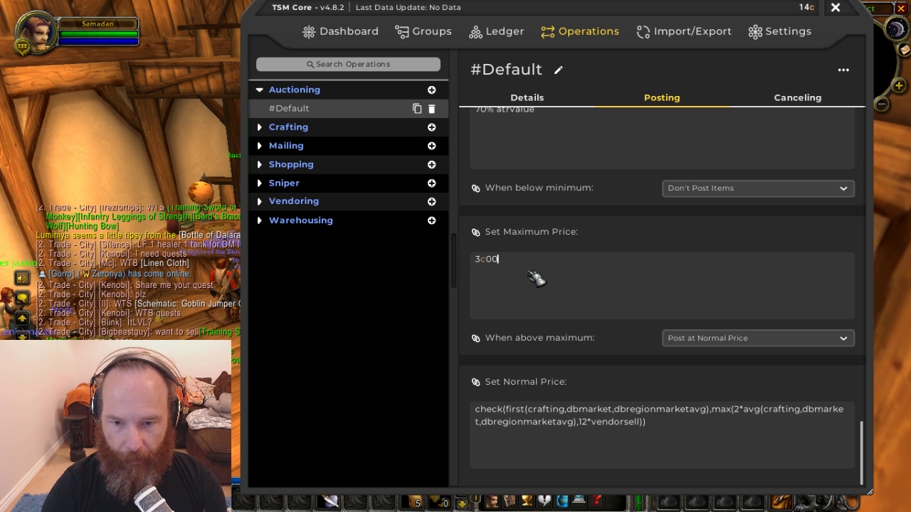
type("0% atr")
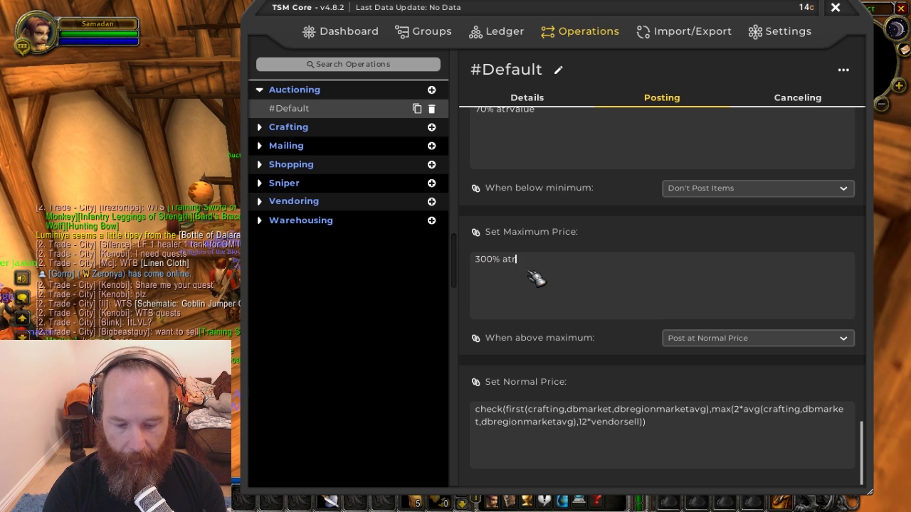
type("value")
Replace the normal price formula of the #Default Auctioning operation with 120% atrvalue.
left_click(567, 411)
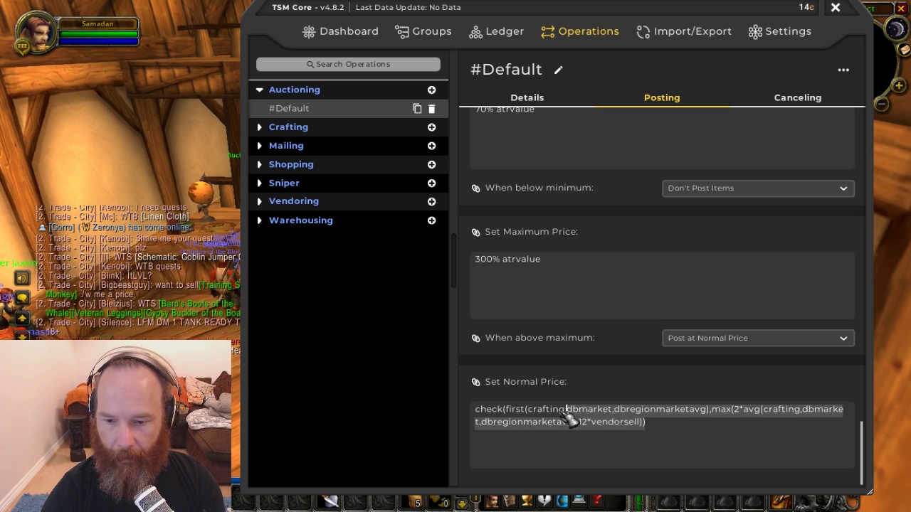
type("1c20")
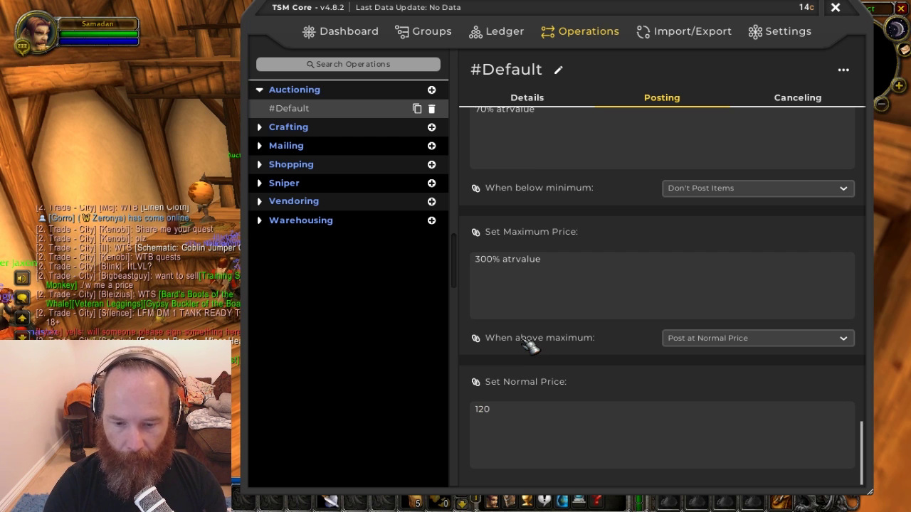
type("% atrvalue")
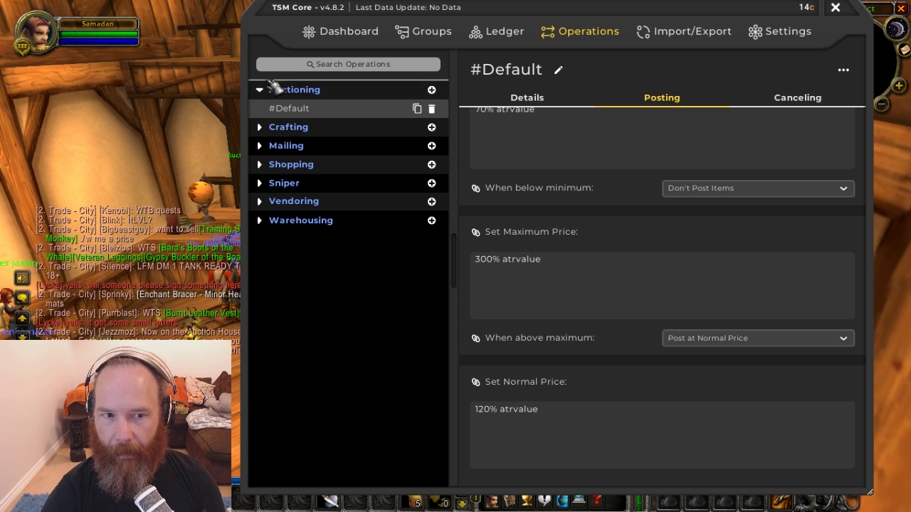
Review the restock and price settings of the #Default Crafting operation.
left_click(265, 127)
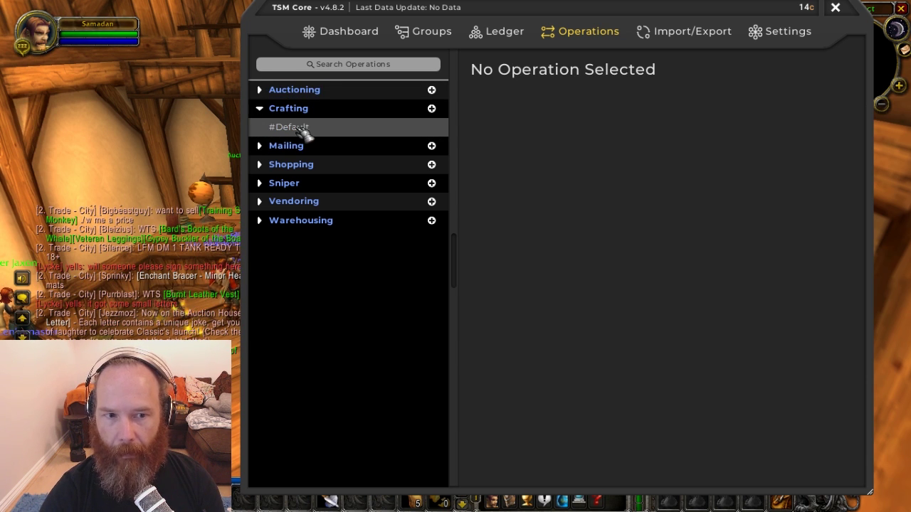
left_click(295, 130)
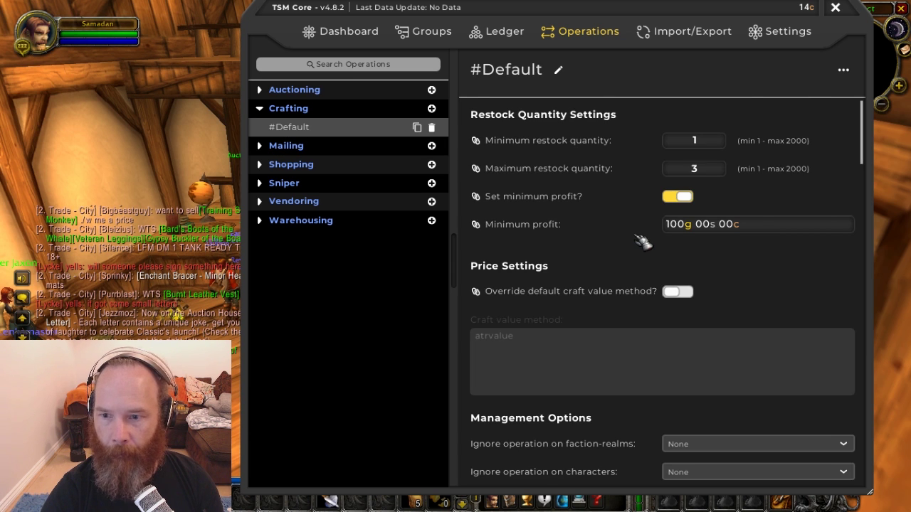
scroll(626, 240, "down", 2)
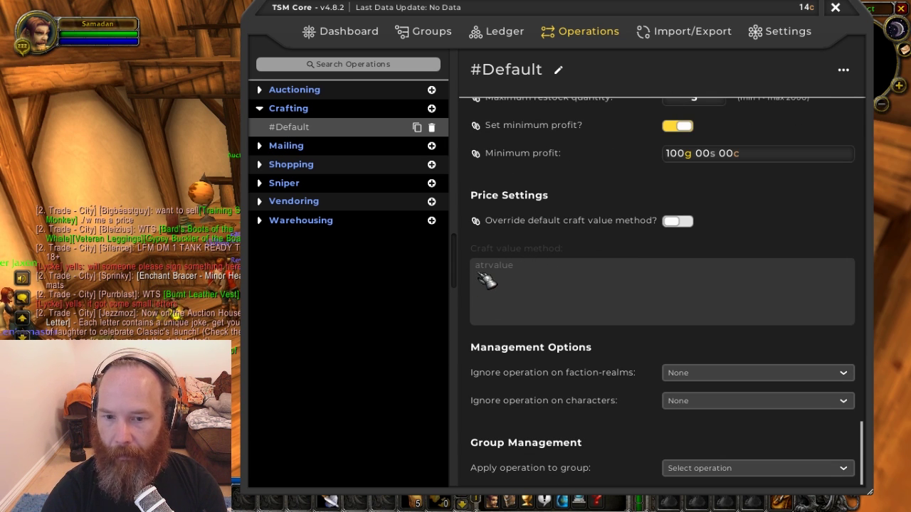
scroll(548, 262, "up", 2)
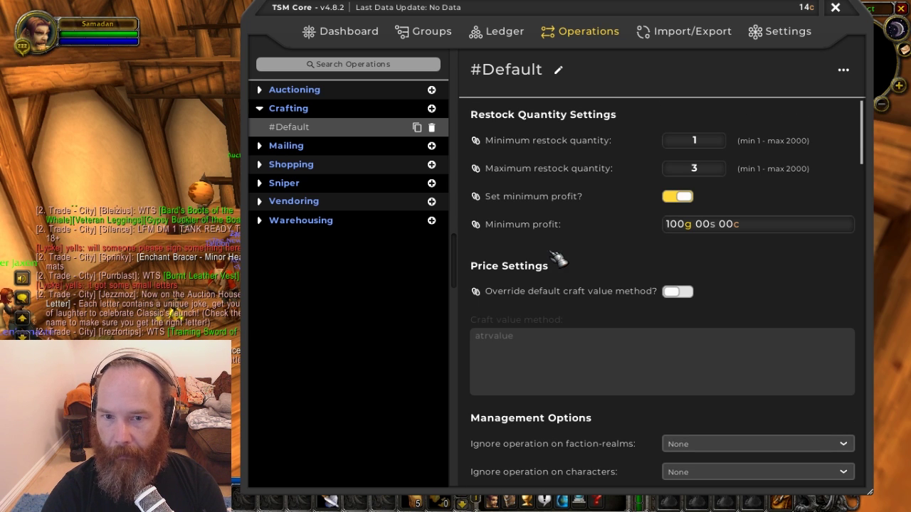
Set the #Default Shopping operation's maximum auction price per item to atrvalue.
left_click(311, 148)
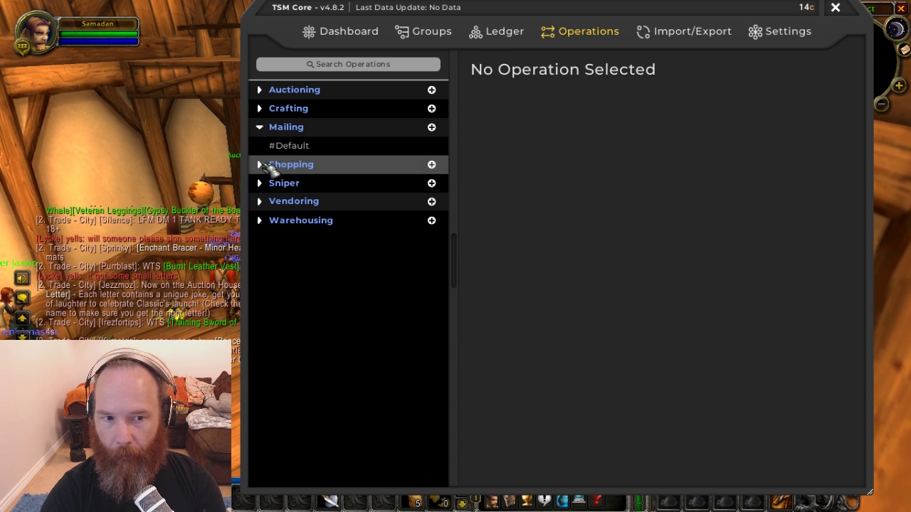
left_click(270, 164)
left_click(288, 164)
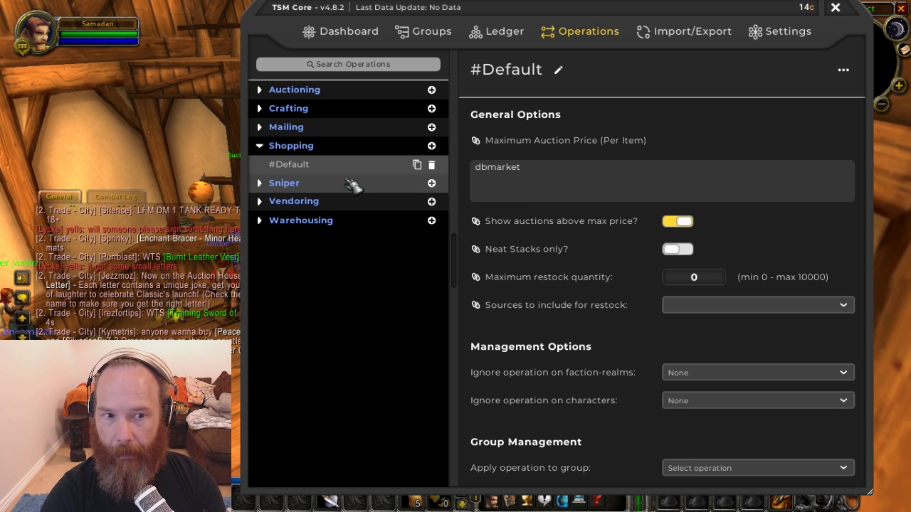
left_click(541, 171)
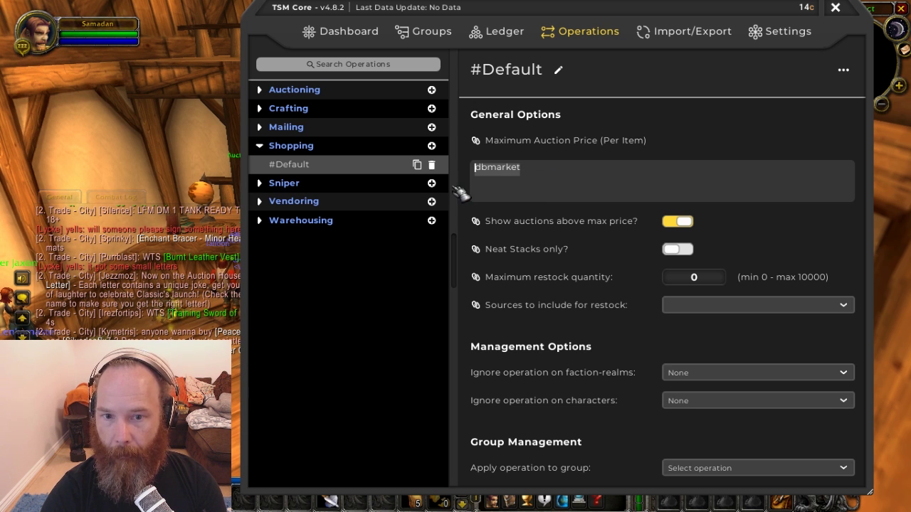
type("atrvalue")
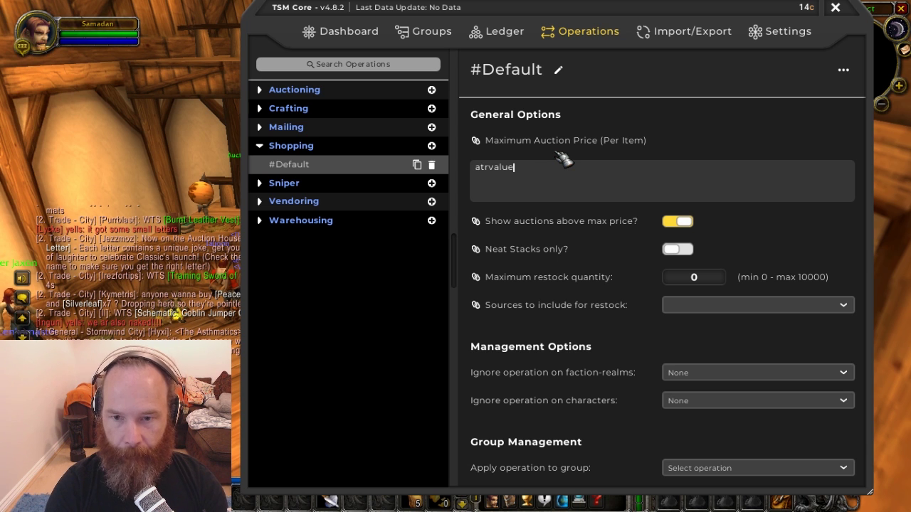
Replace the #Default Sniper operation's below custom price formula with 90% atrvalue, and change one digit of the percentage to 5.
left_click(295, 187)
left_click(295, 187)
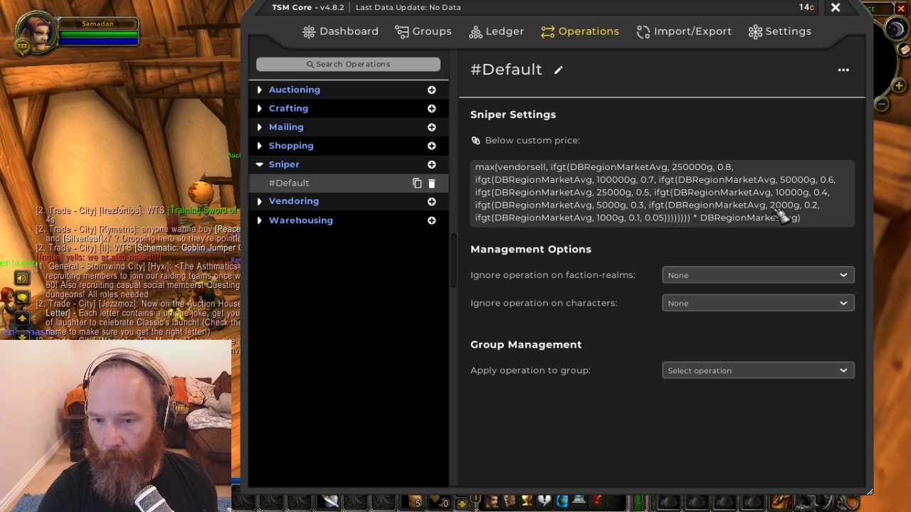
left_click(814, 225)
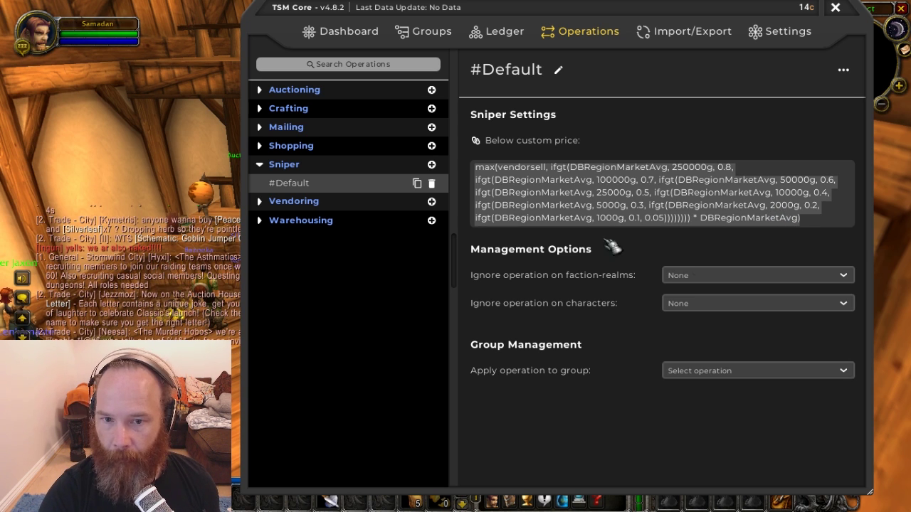
type("90")
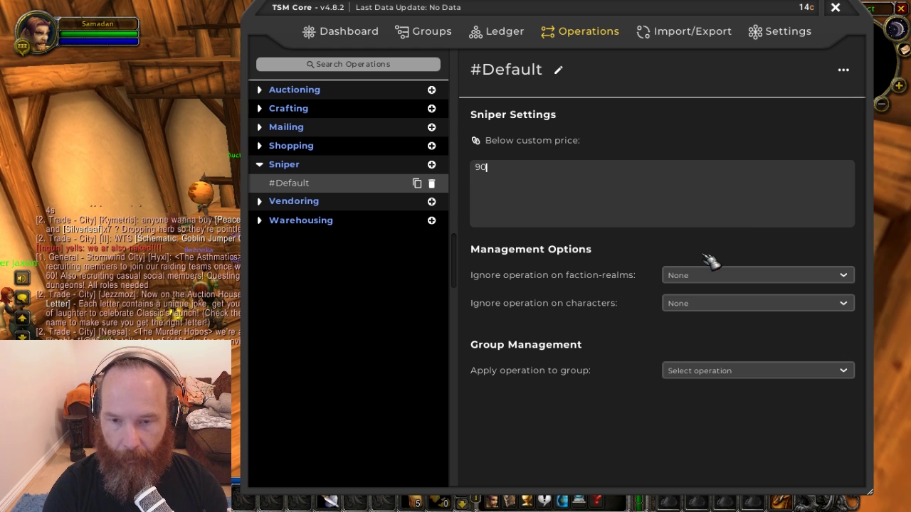
type("% atrvalue")
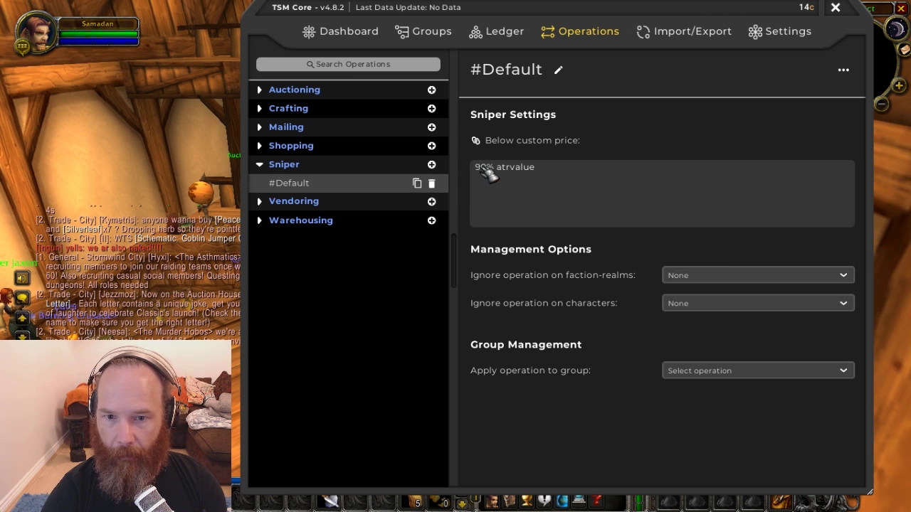
key("BackSpace")
type("5")
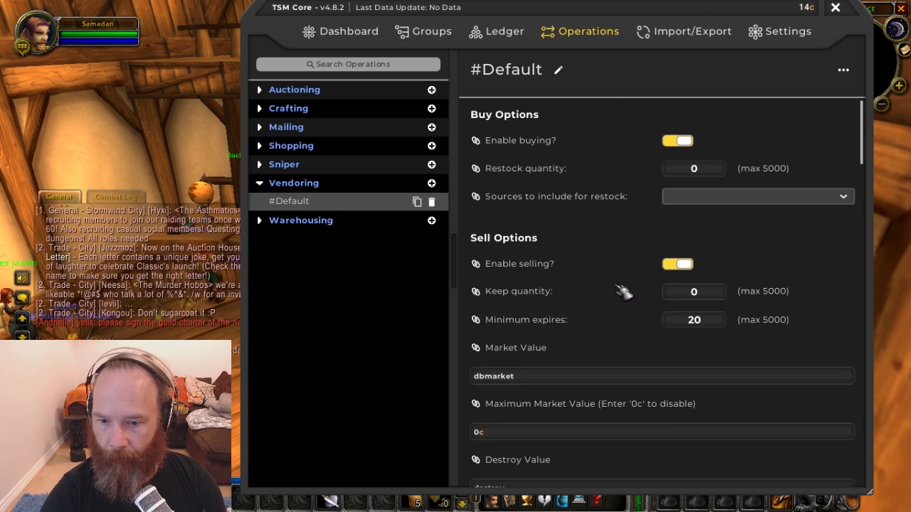
In the #Default Vendoring operation's sell options, set the market value to atrvalue.
scroll(624, 290, "down", 5)
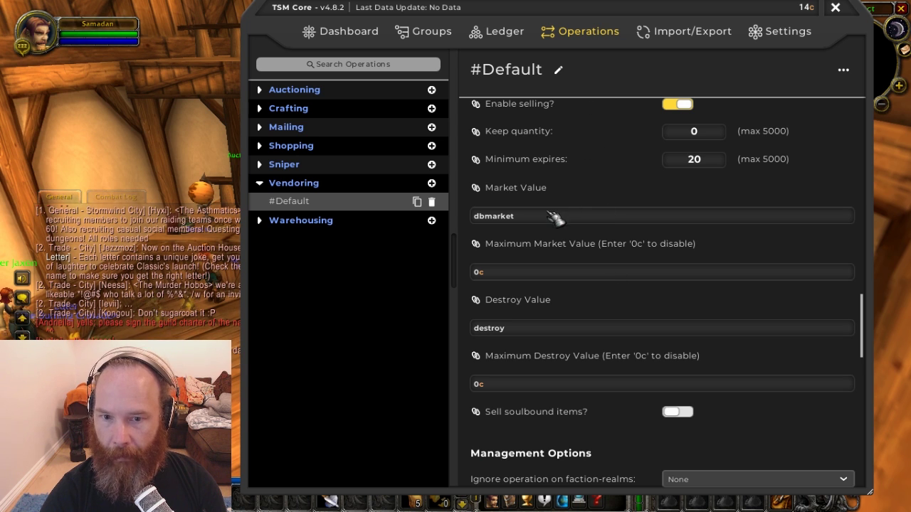
scroll(530, 214, "up", 2)
left_click(540, 301)
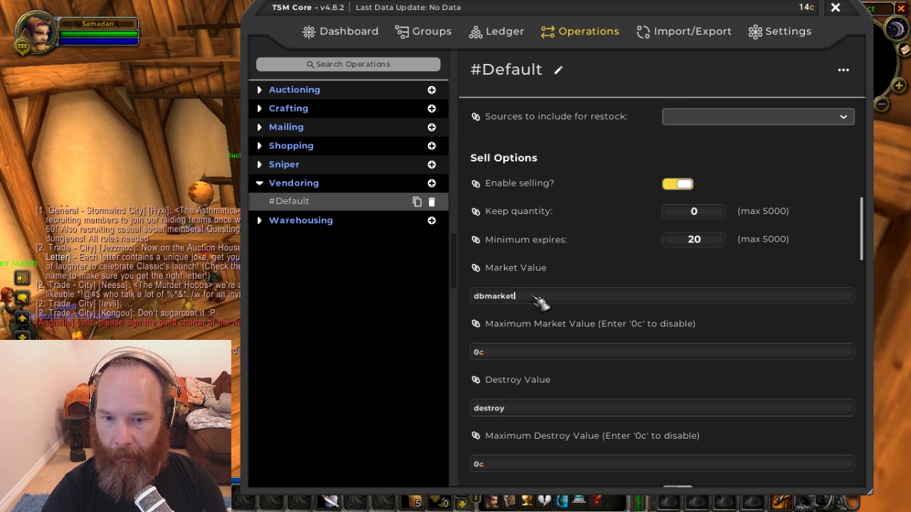
left_click(540, 300)
type("atr")
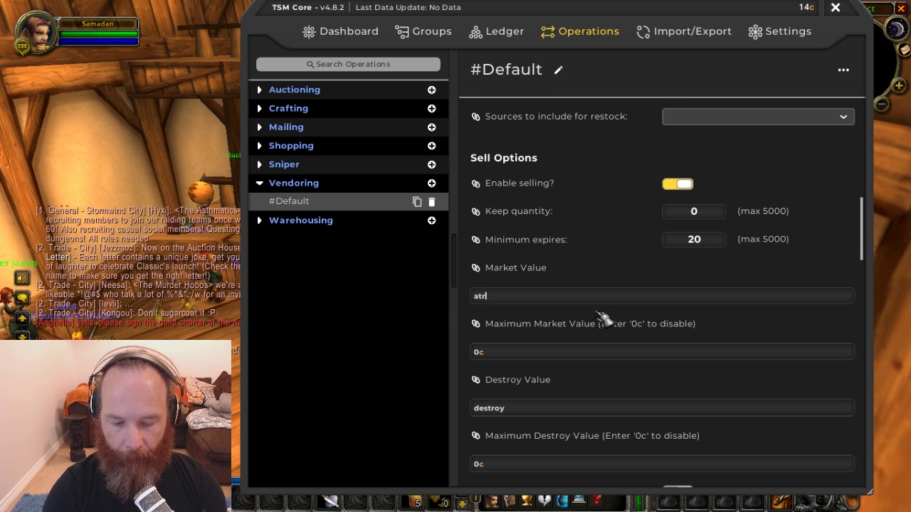
type("value")
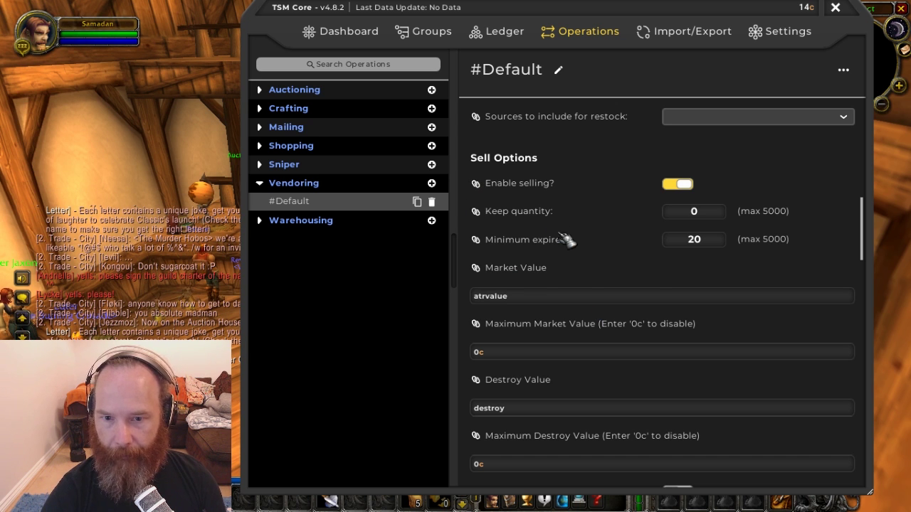
scroll(559, 239, "up", 2)
scroll(548, 246, "down", 6)
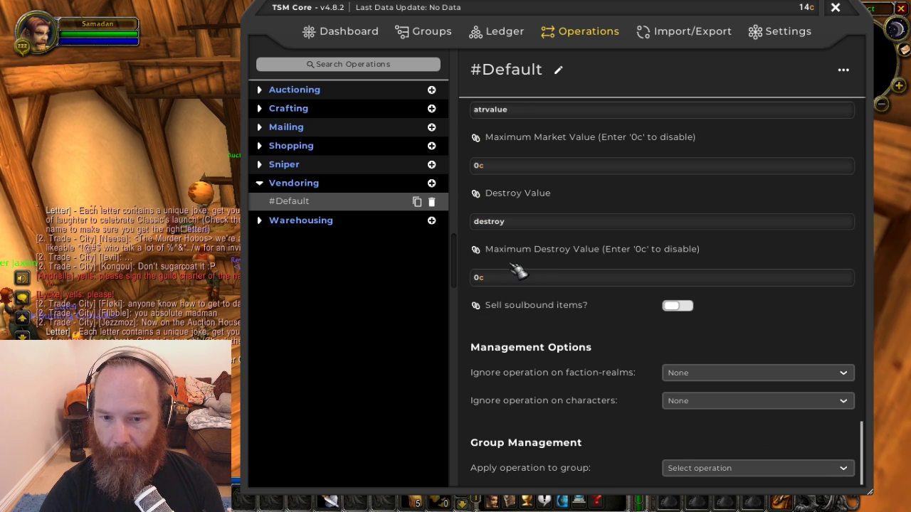
Review the move quantity and restock settings of the #Default Warehousing operation.
left_click(289, 224)
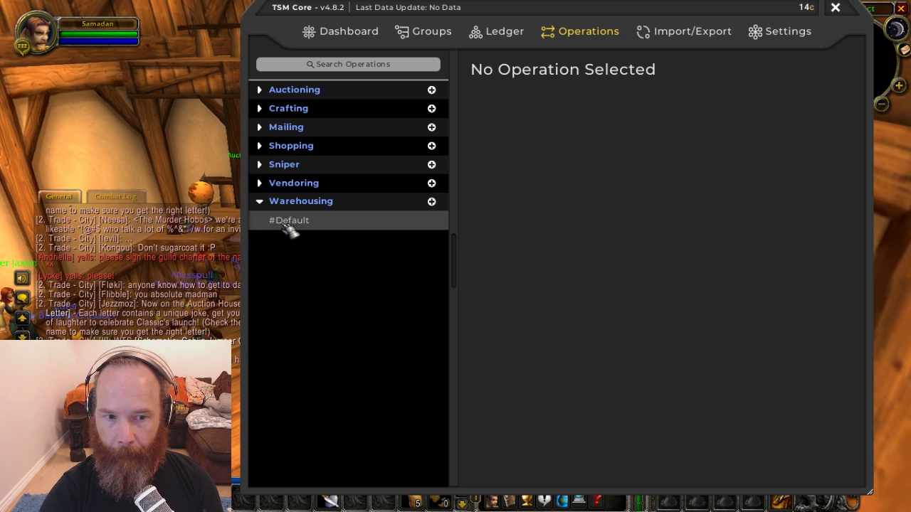
left_click(290, 224)
scroll(620, 263, "down", 5)
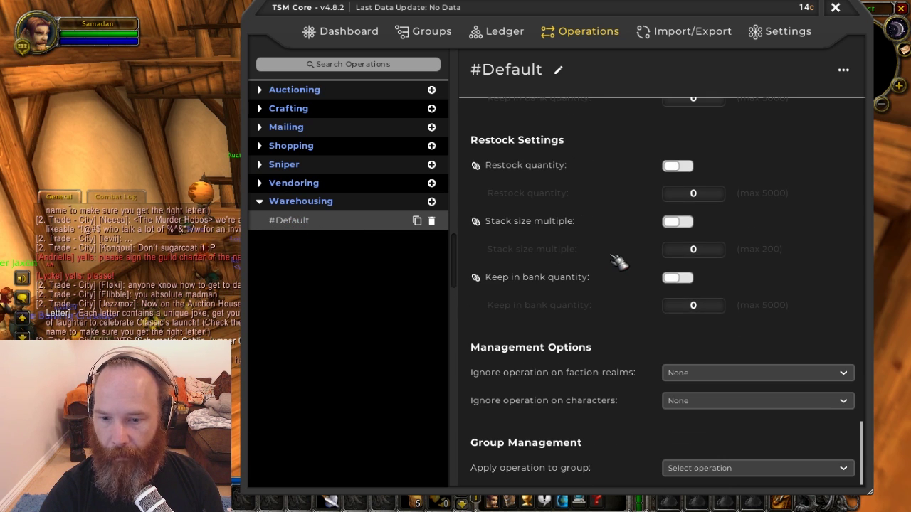
scroll(619, 262, "up", 5)
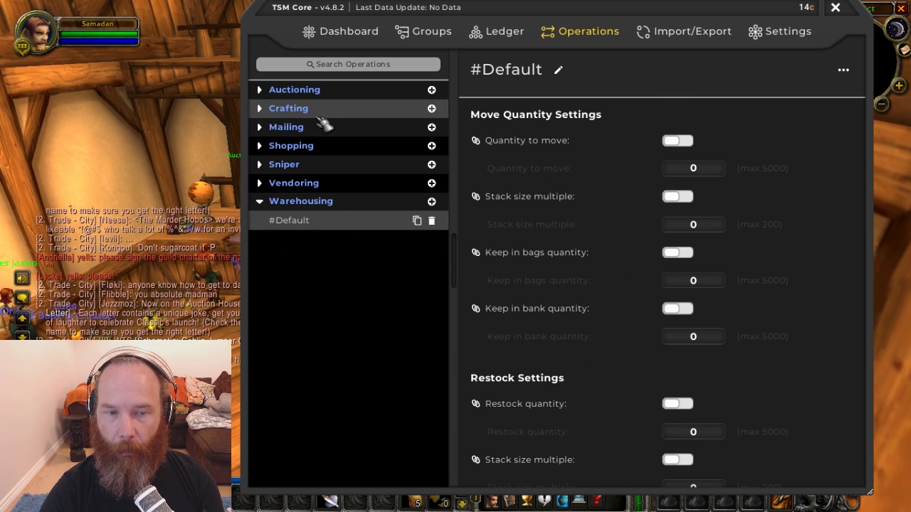
Leave the TSM settings and run a full Auctionator scan at the auctioneer, using the standard WoW auction house interface.
left_click(836, 7)
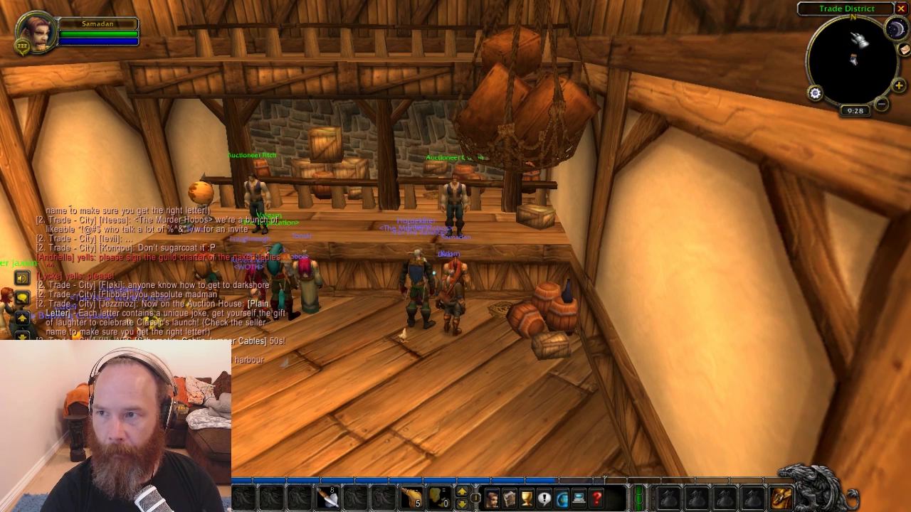
right_click(459, 226)
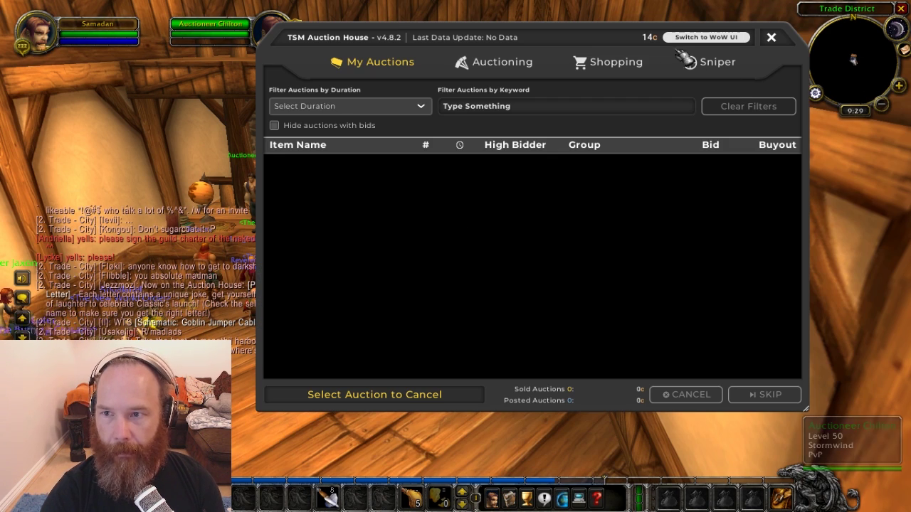
left_click(708, 37)
left_click(274, 369)
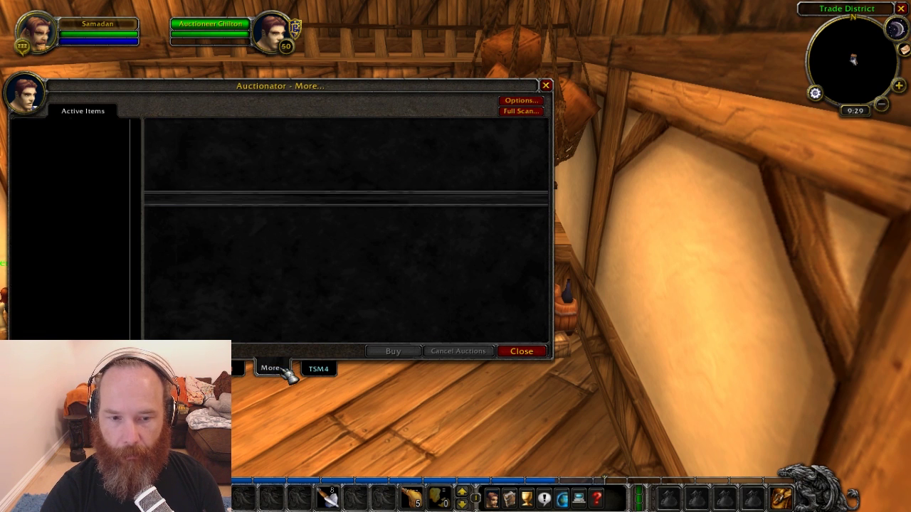
left_click(520, 112)
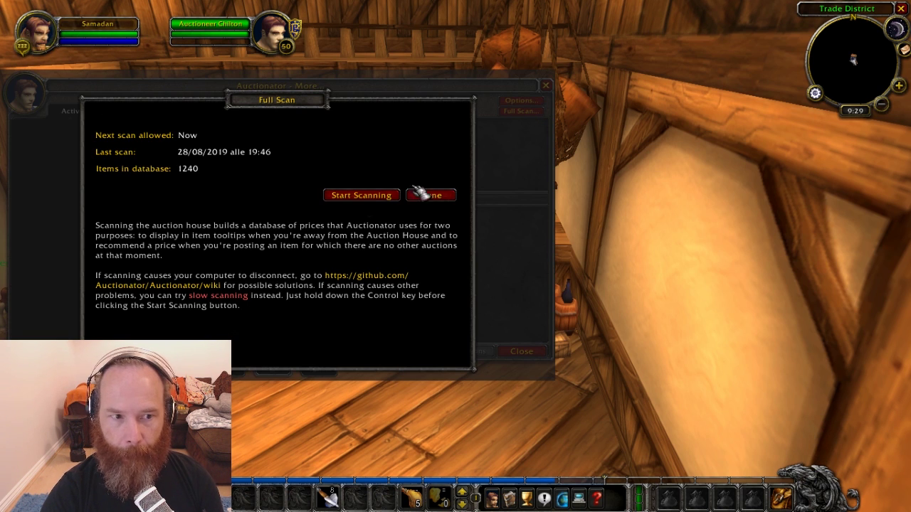
left_click(361, 195)
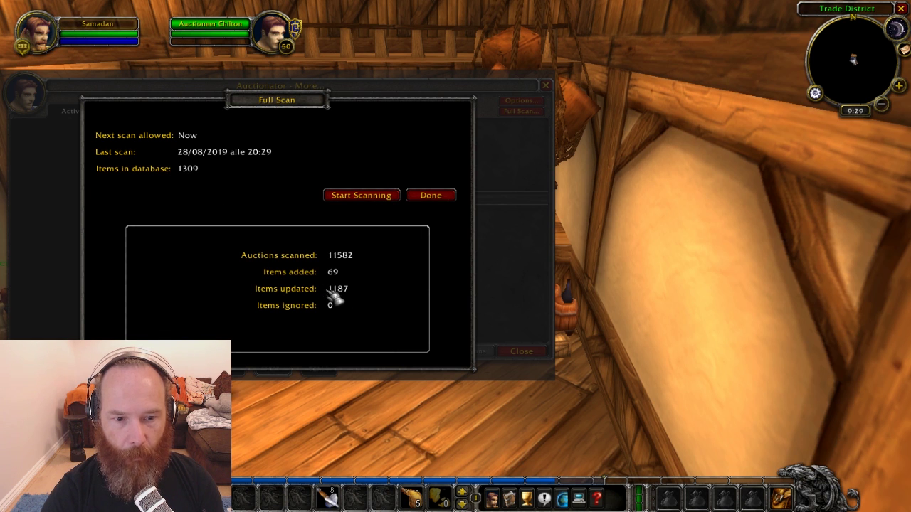
Close the full scan report and the auction house, open the backpack and check the price tooltip of Refreshing Spring Water.
left_click(431, 195)
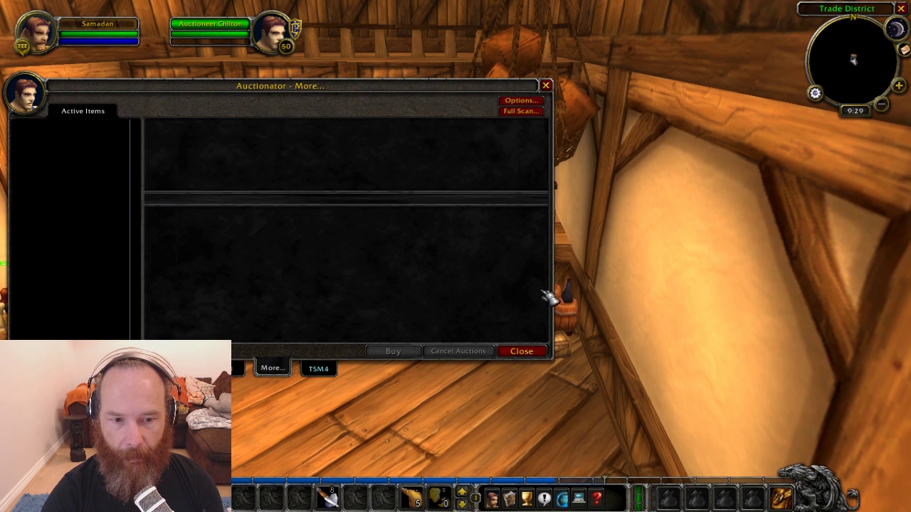
left_click(546, 86)
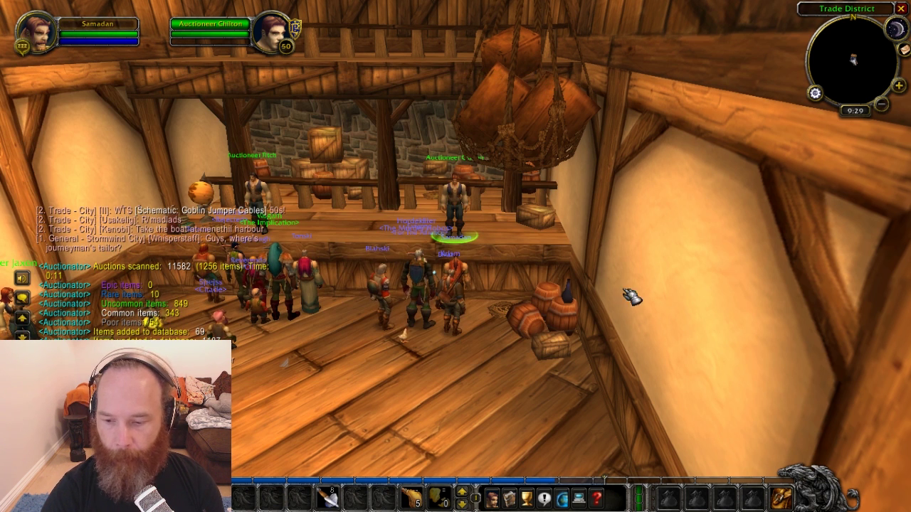
key("b")
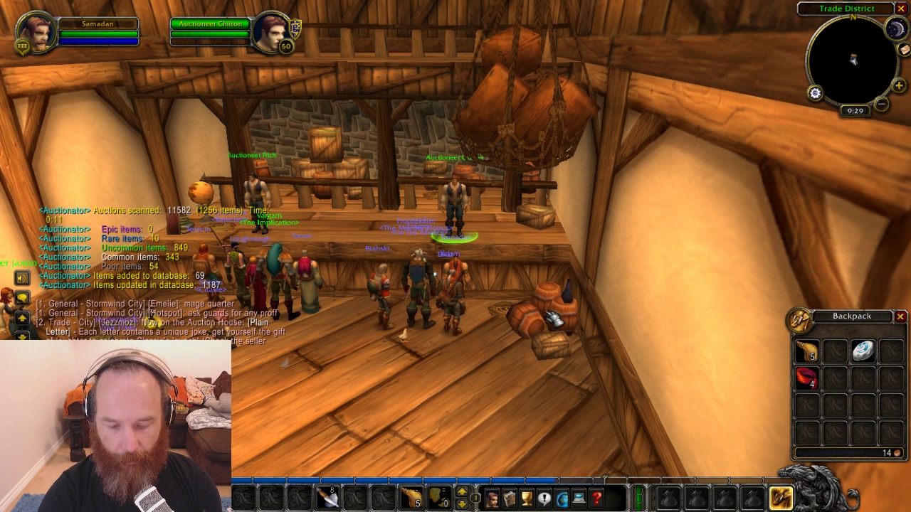
mouse_move(811, 356)
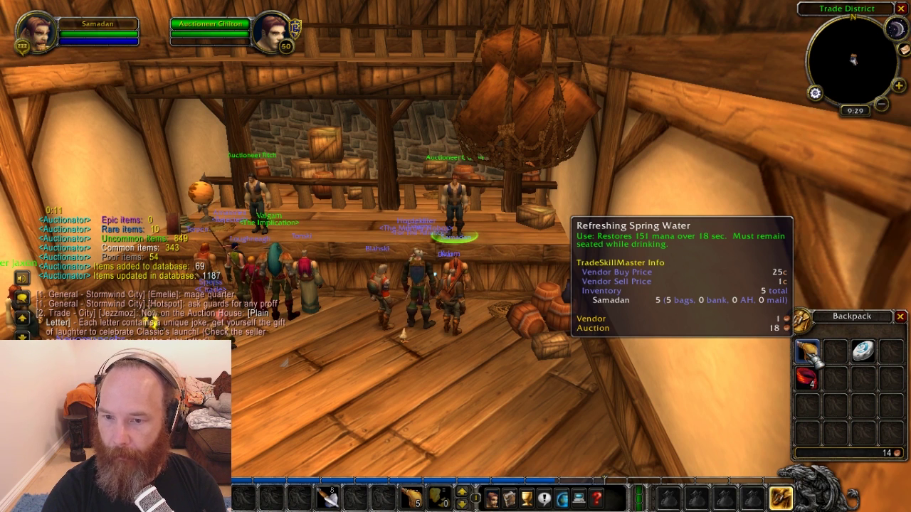
Review TSM's main, value source and accounting tooltip settings, toggling the sale rate display on and off again.
left_click(815, 97)
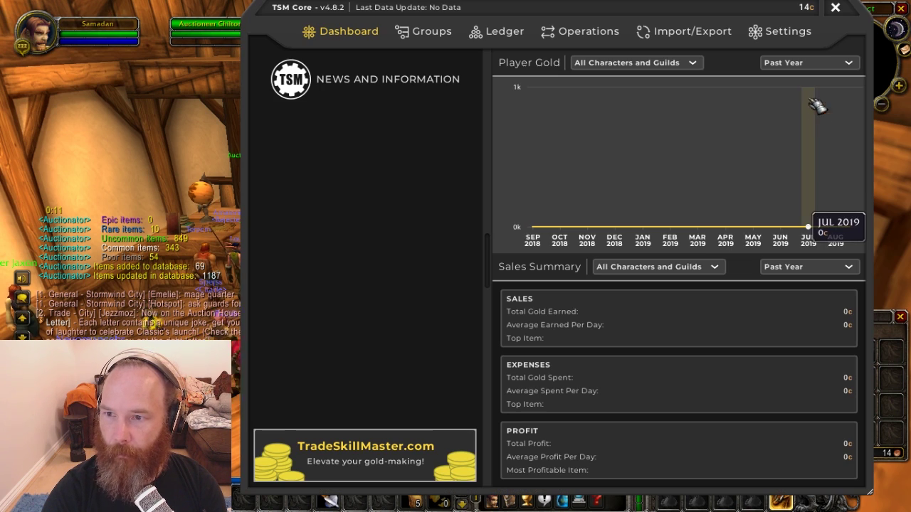
left_click(779, 35)
left_click(299, 85)
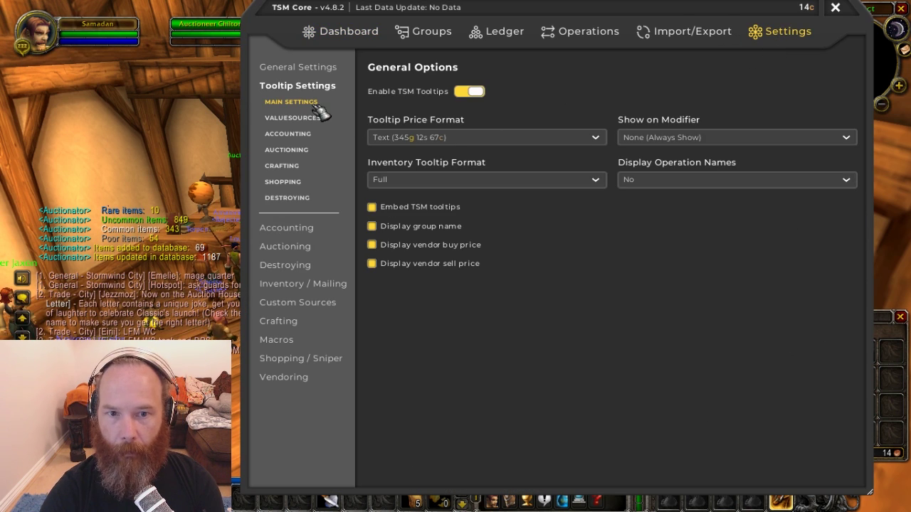
left_click(315, 119)
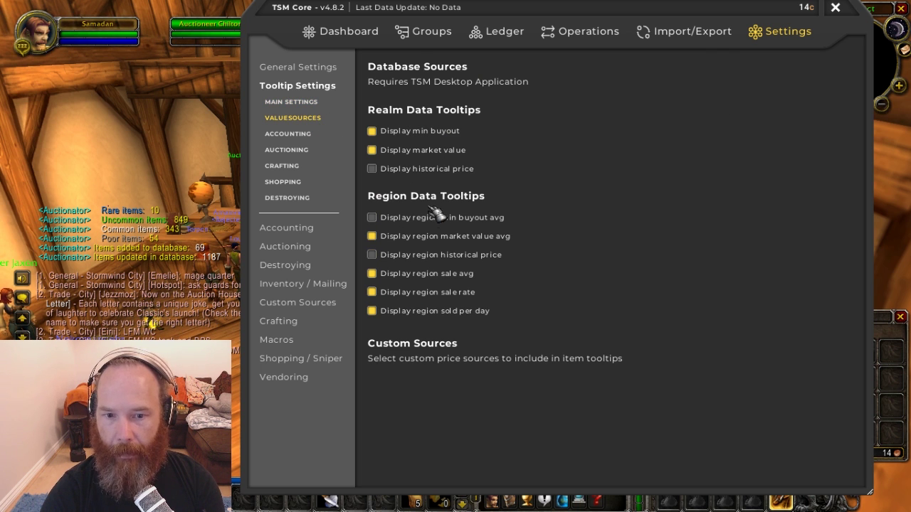
left_click(297, 135)
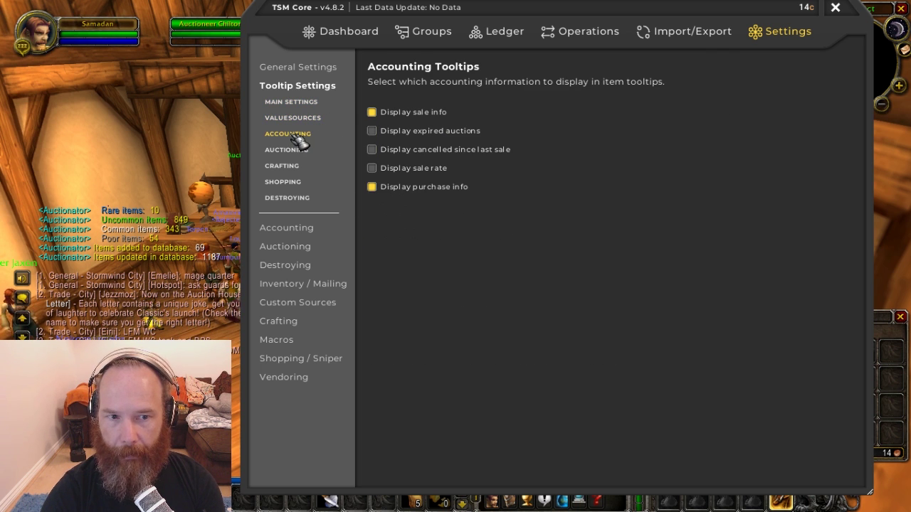
left_click(371, 168)
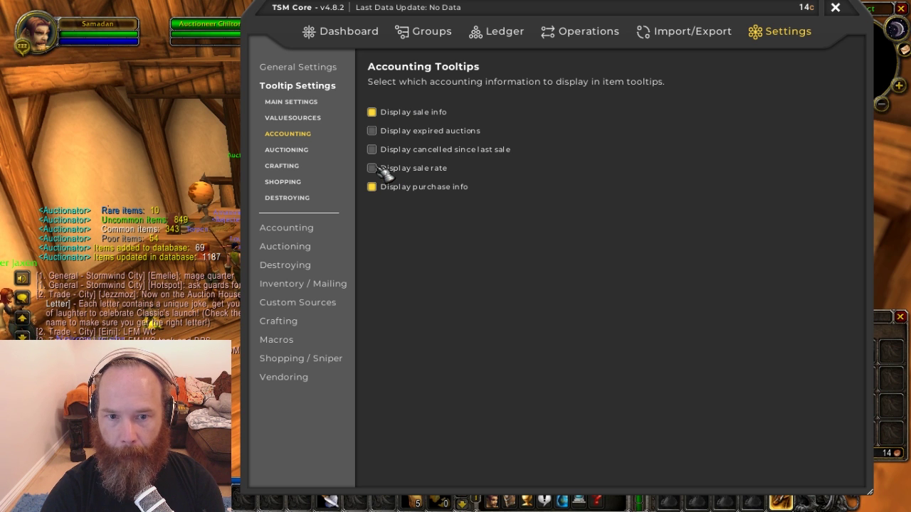
left_click(372, 169)
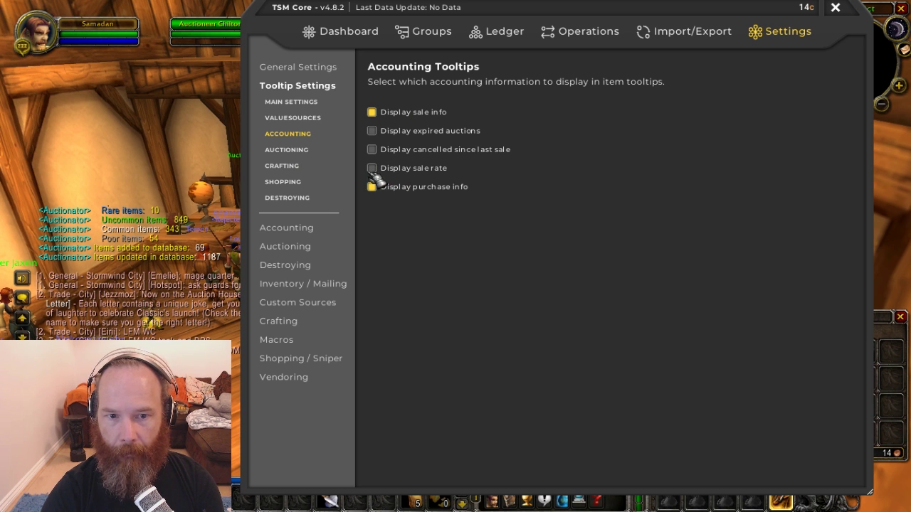
Enable auctioning values, material cost and the materials list for item tooltips in TSM's auctioning and crafting tooltip settings.
left_click(286, 150)
left_click(371, 112)
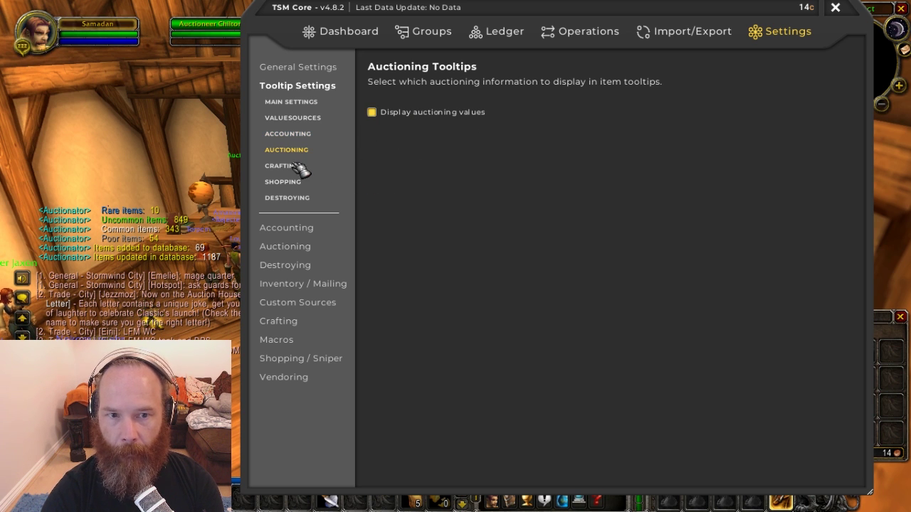
left_click(292, 165)
left_click(372, 121)
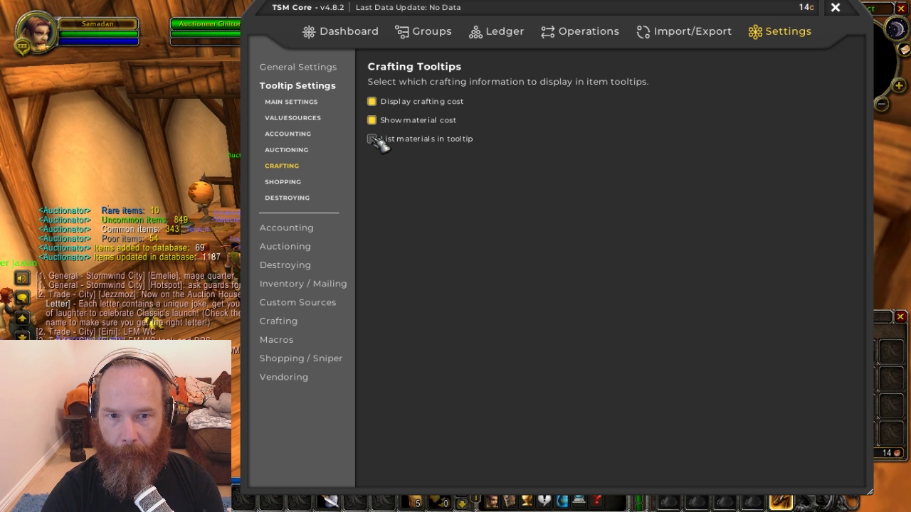
left_click(371, 139)
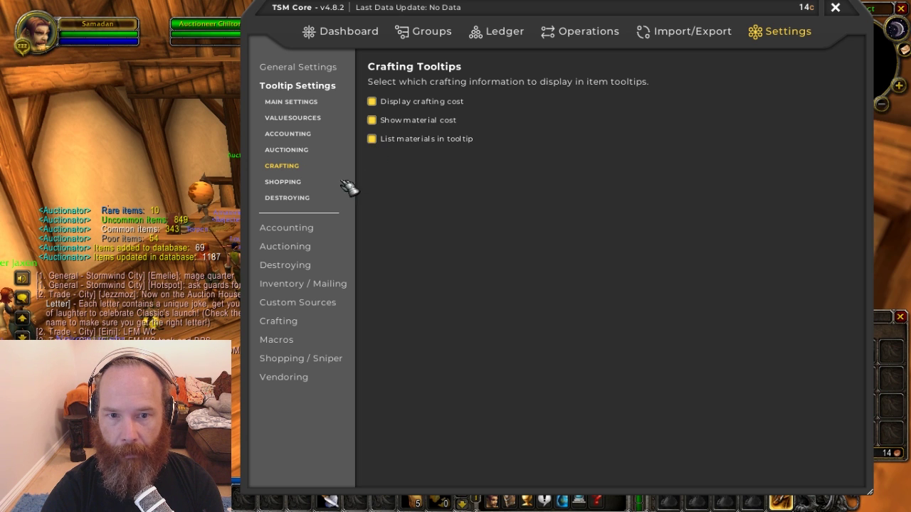
Review the shopping, destroying and main tooltip settings, then close TSM and check a backpack item's tooltip.
left_click(288, 184)
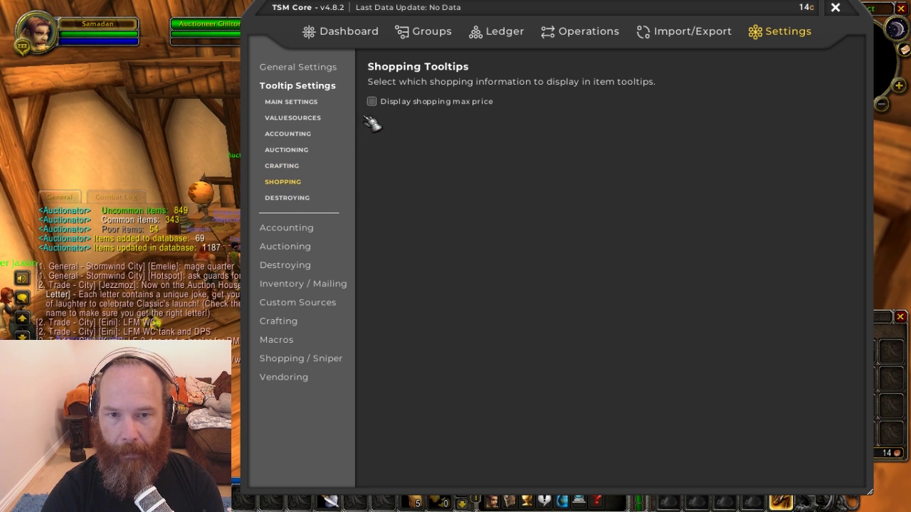
left_click(302, 200)
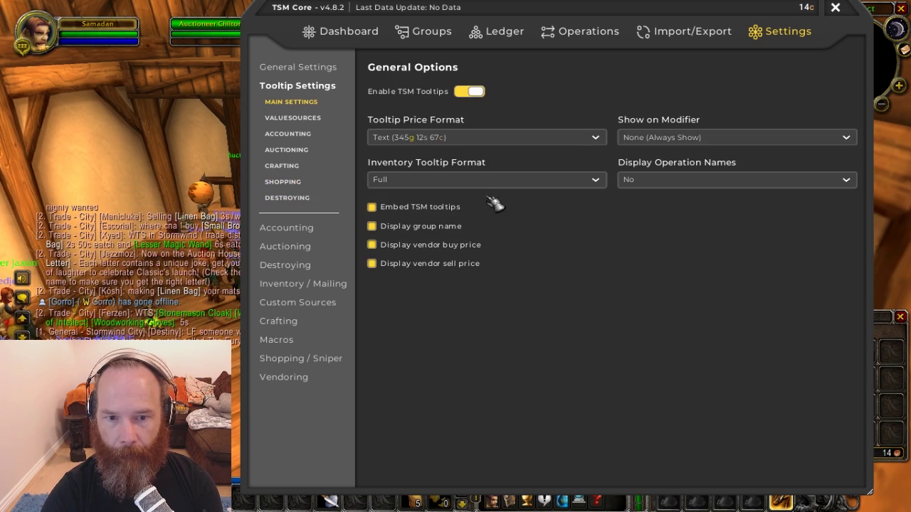
key("Escape")
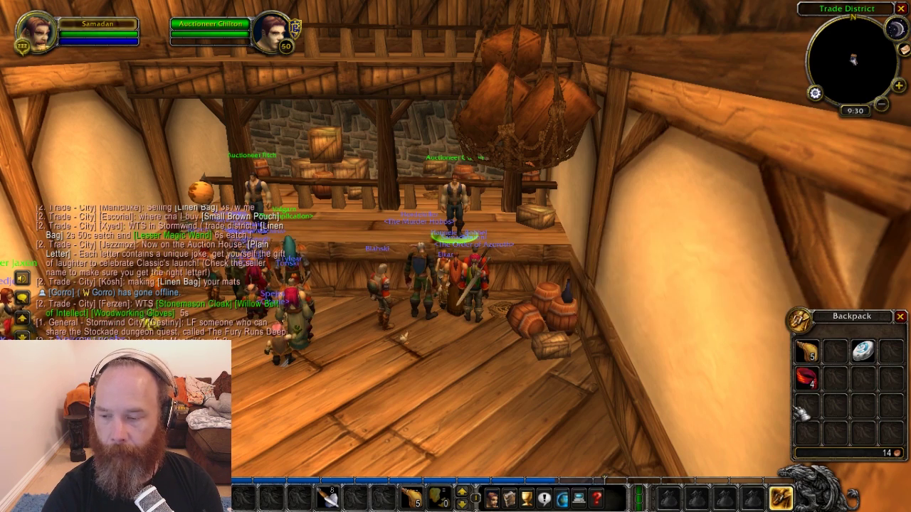
mouse_move(811, 348)
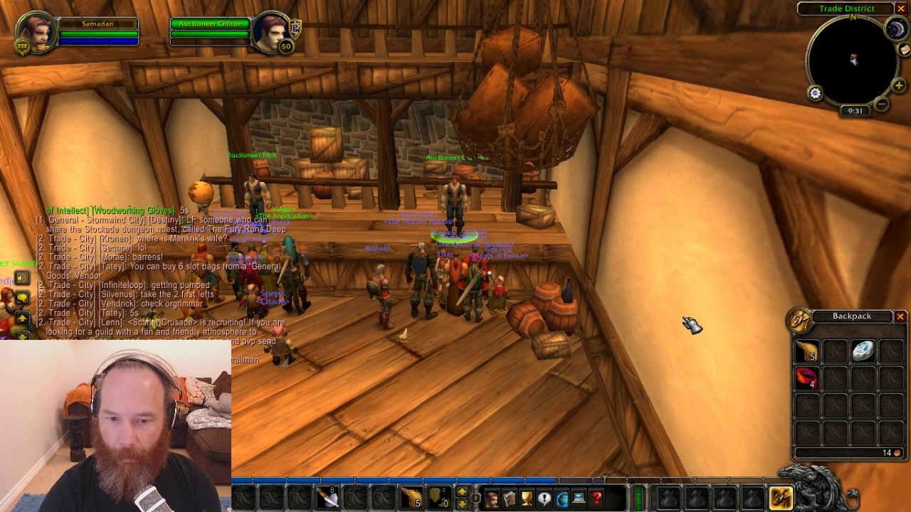
Talk to the auctioneer and switch the auction house to the TSM4 interface.
right_click(469, 212)
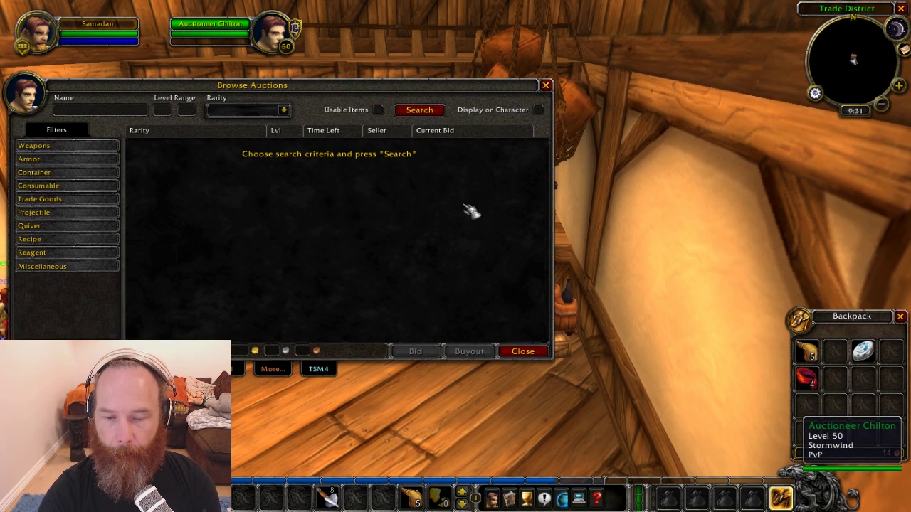
left_click(318, 371)
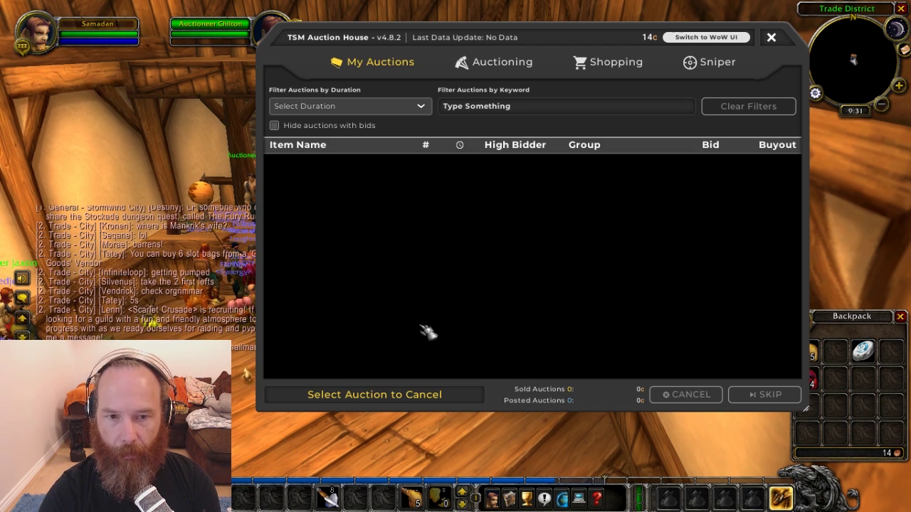